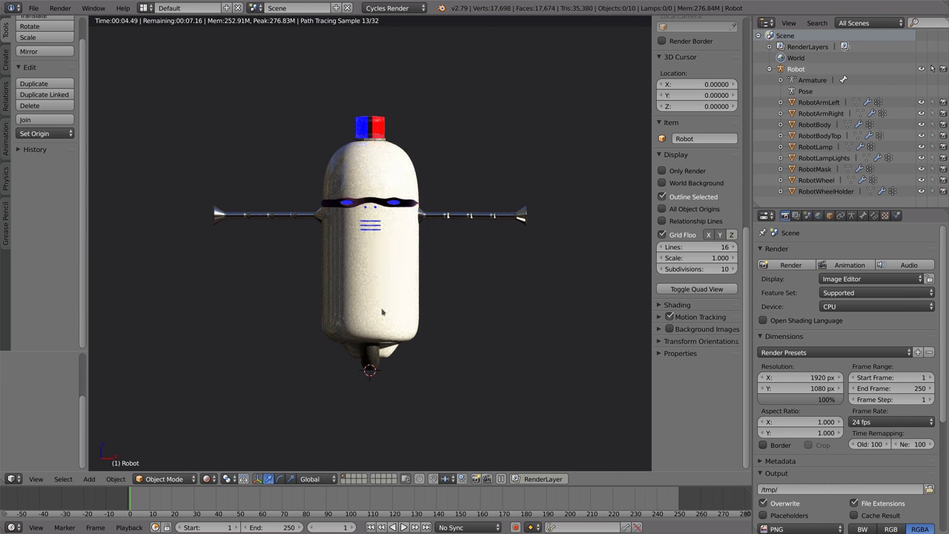
Hide RobotMask and the robot's top lamp from the rendered preview using the Outliner eye icons
click(206, 480)
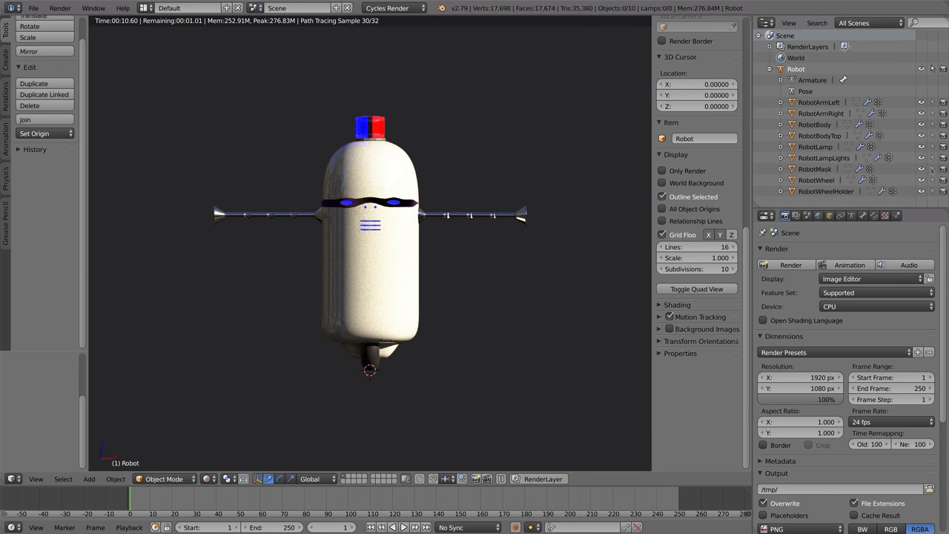
click(922, 169)
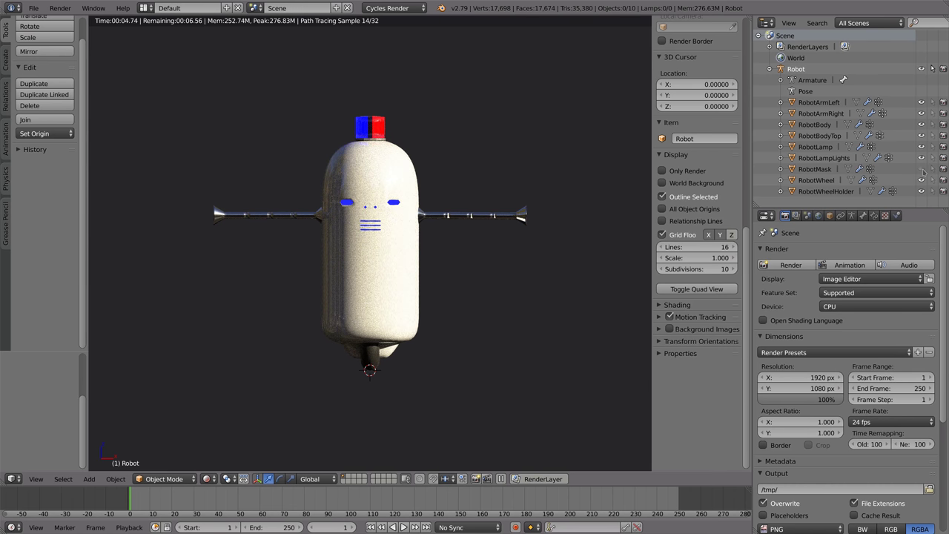
click(922, 158)
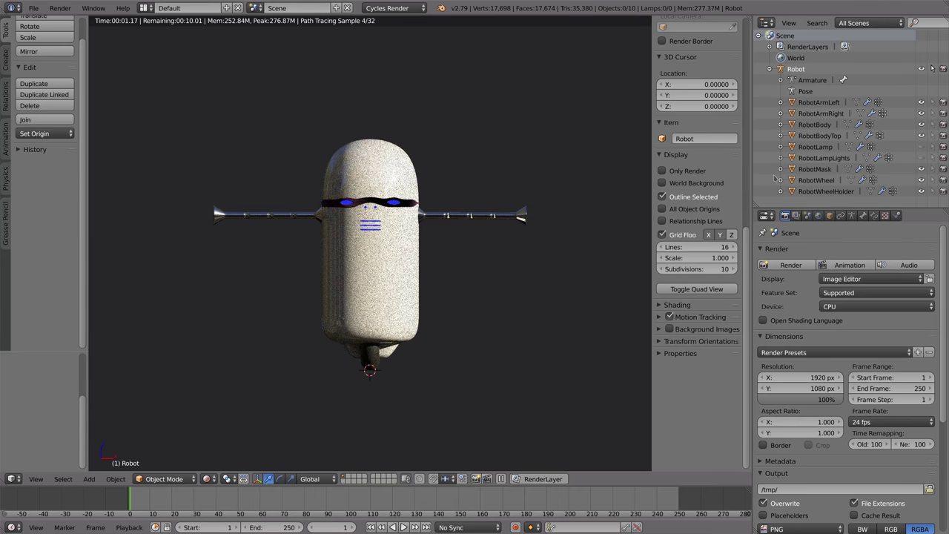
Return the viewport to solid shading and make RobotLampLights visible again
key(shift+z)
click(922, 158)
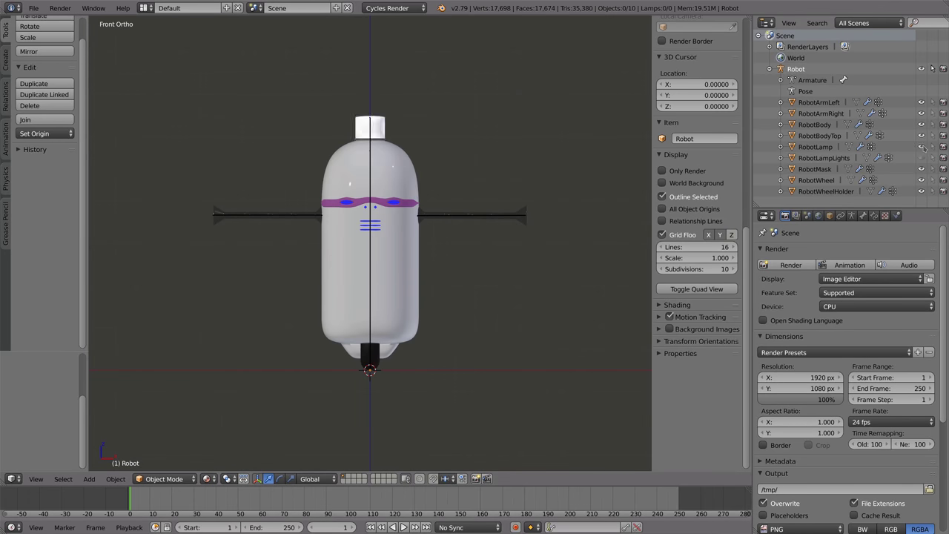
click(829, 216)
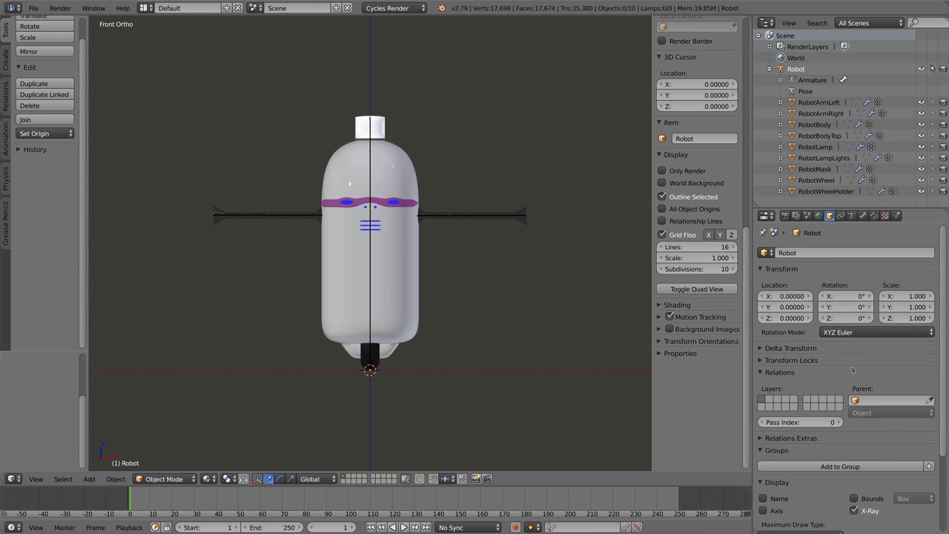
Enable CrowdSim on the Robot object and split the 3D view into two side-by-side views
drag(940, 352, 940, 427)
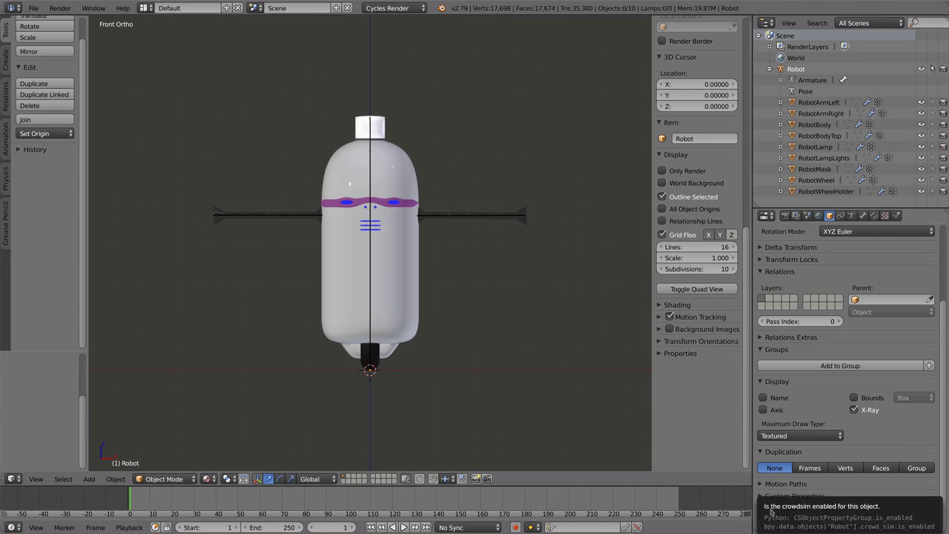
click(771, 508)
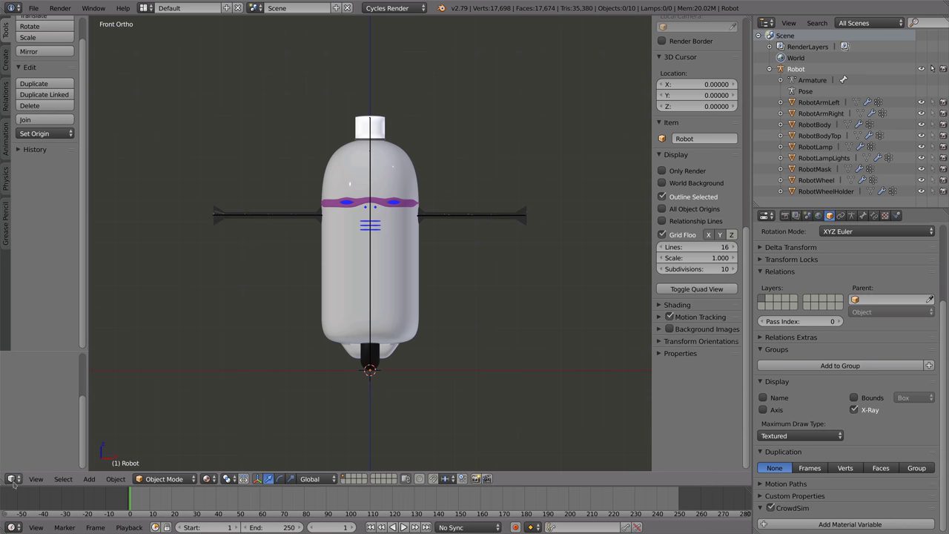
drag(3, 483, 369, 478)
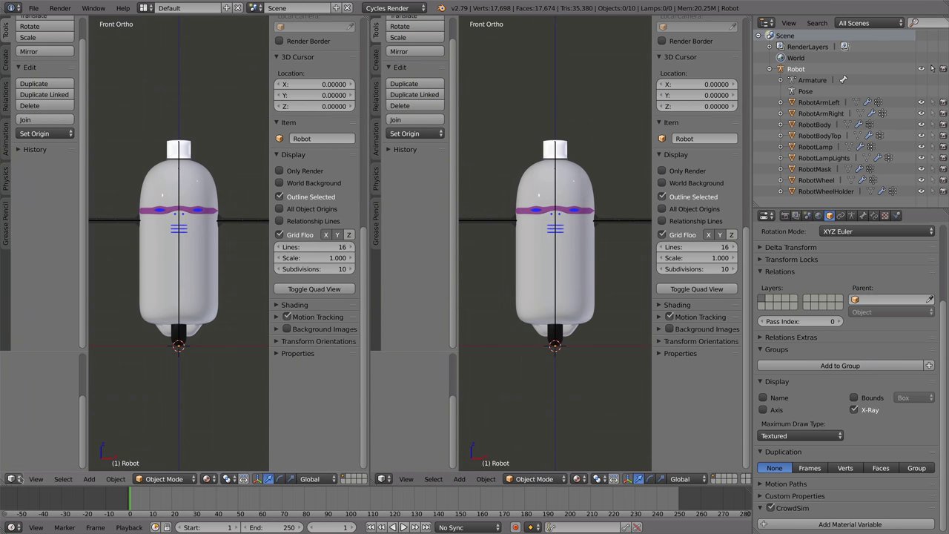
Turn the left view into a Node Editor with its sidebar hidden
click(15, 478)
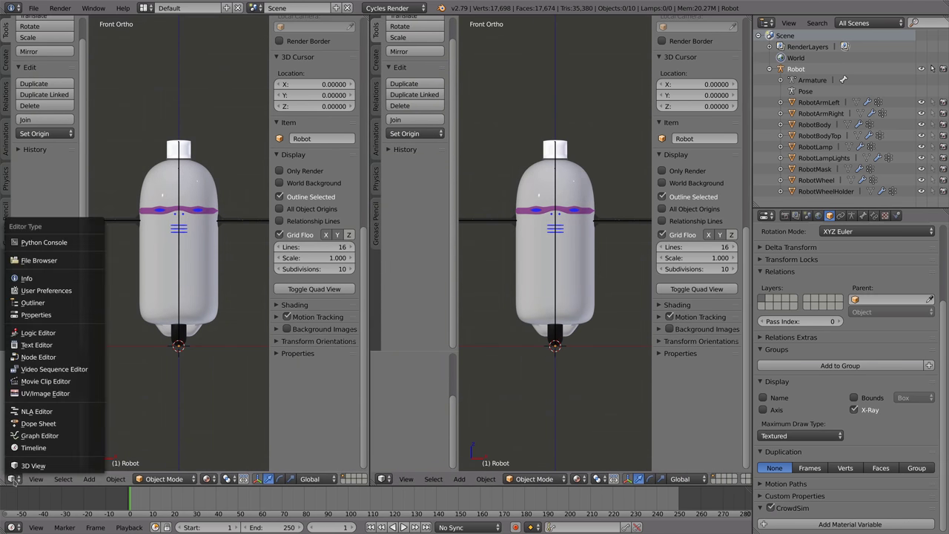
click(40, 359)
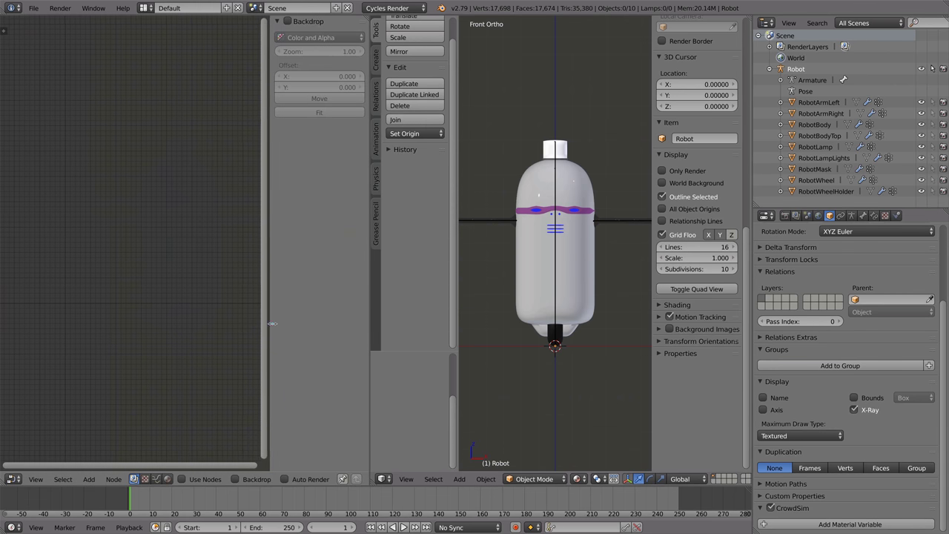
drag(272, 323, 401, 329)
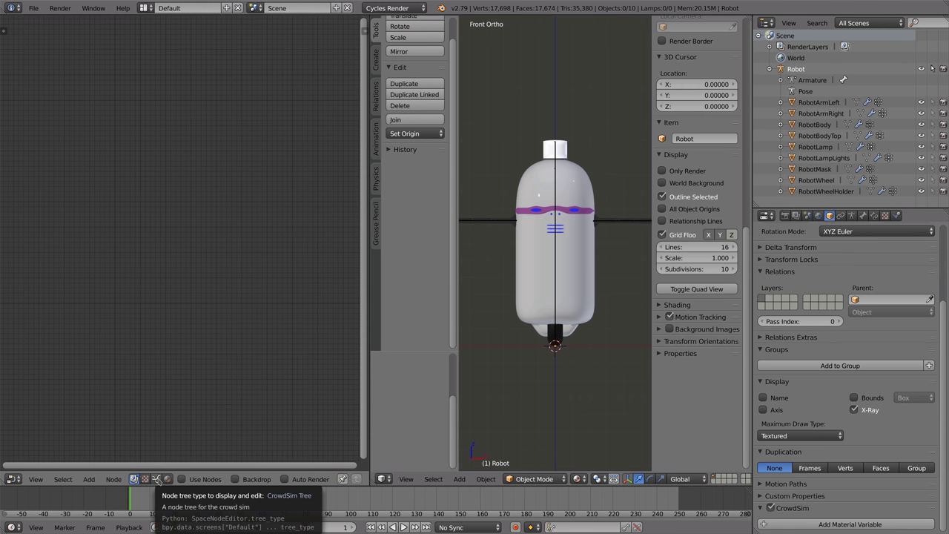
Create a new CrowdSim node tree named RobotConfiguration
click(156, 479)
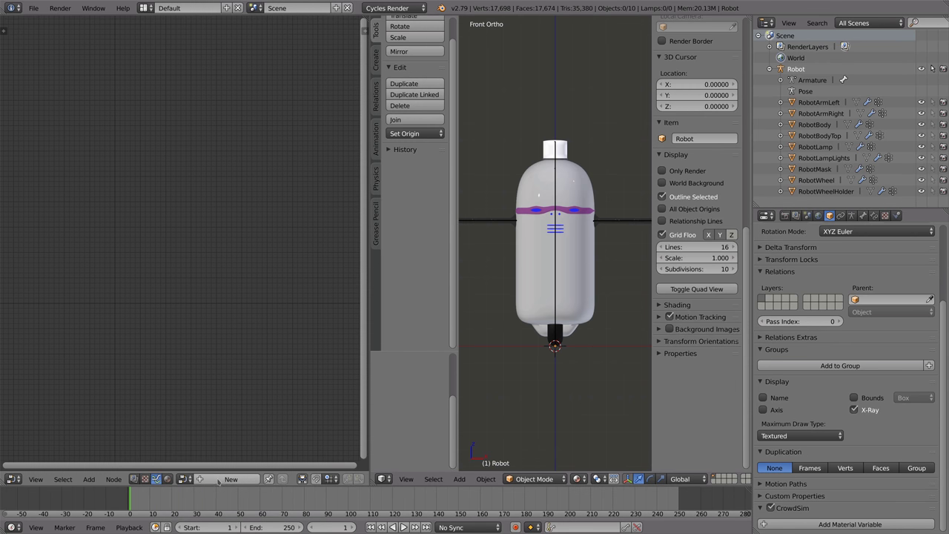
click(220, 480)
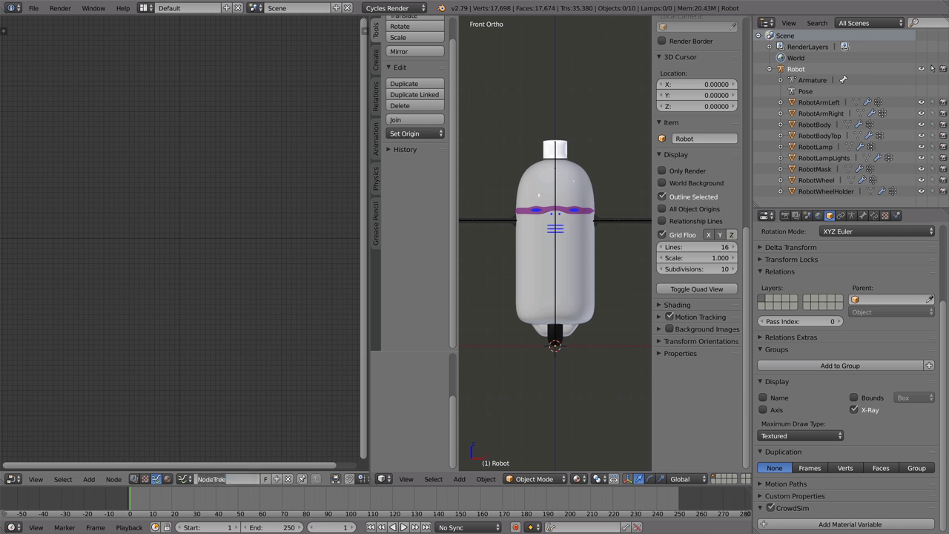
text(RobotC)
text(onfiguration)
key(Return)
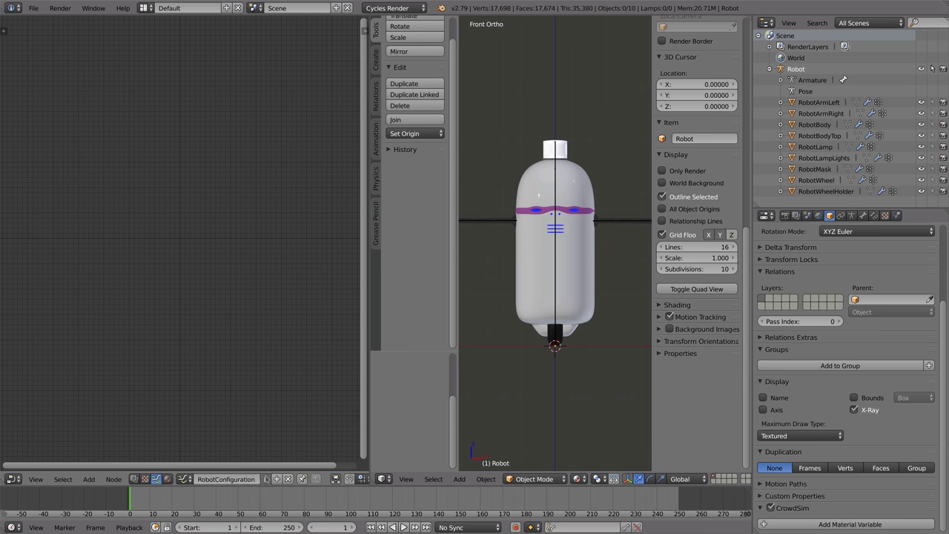
key(shift+a)
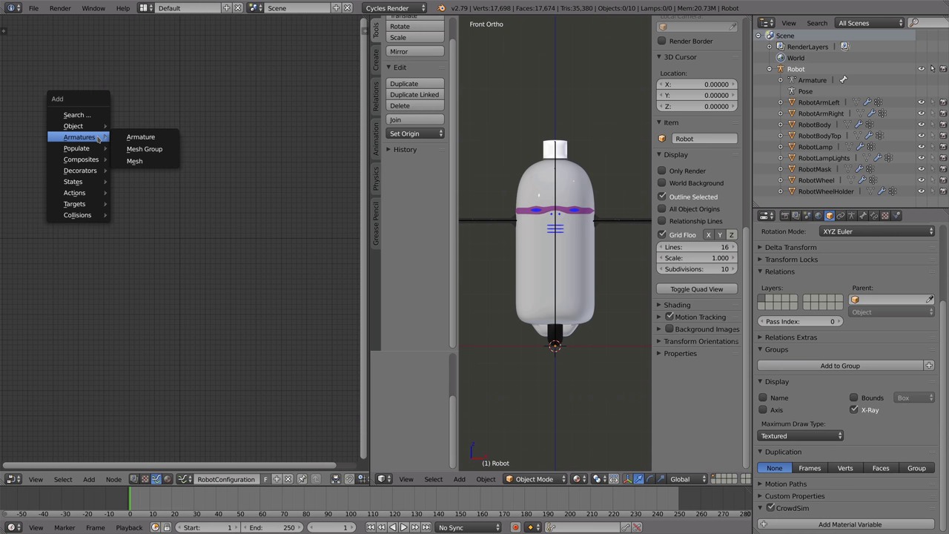
Place an Armature node on the RobotConfiguration grid
click(130, 137)
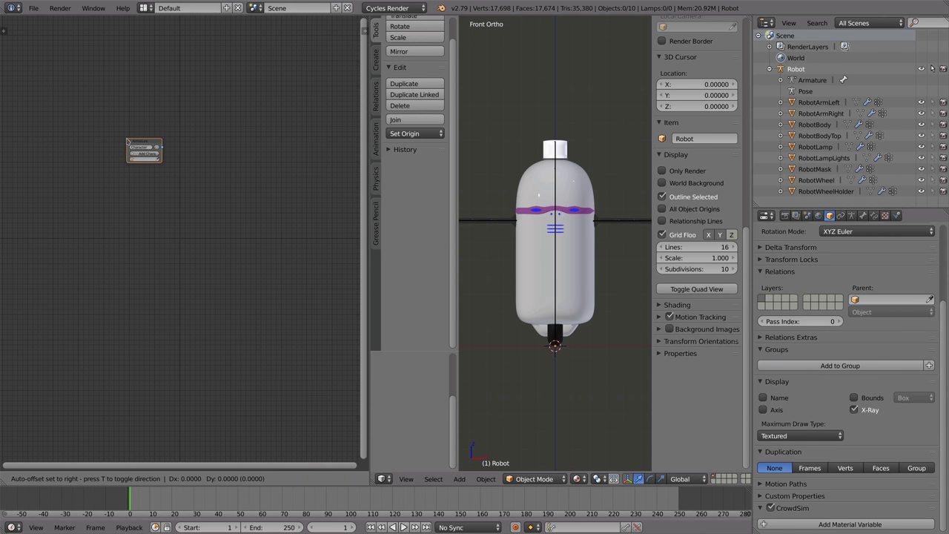
click(71, 174)
scroll(137, 229, up, 1)
scroll(120, 216, up, 1)
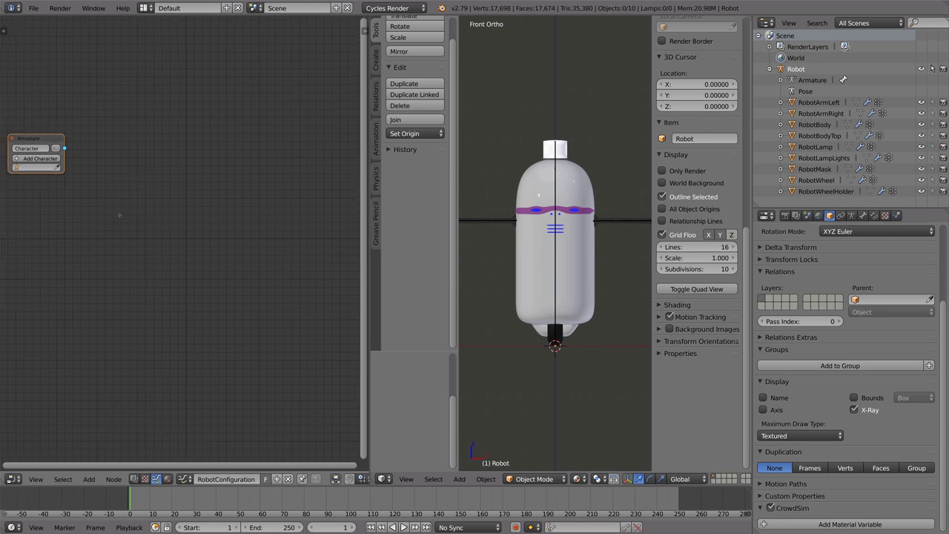
scroll(120, 216, up, 1)
scroll(143, 247, up, 1)
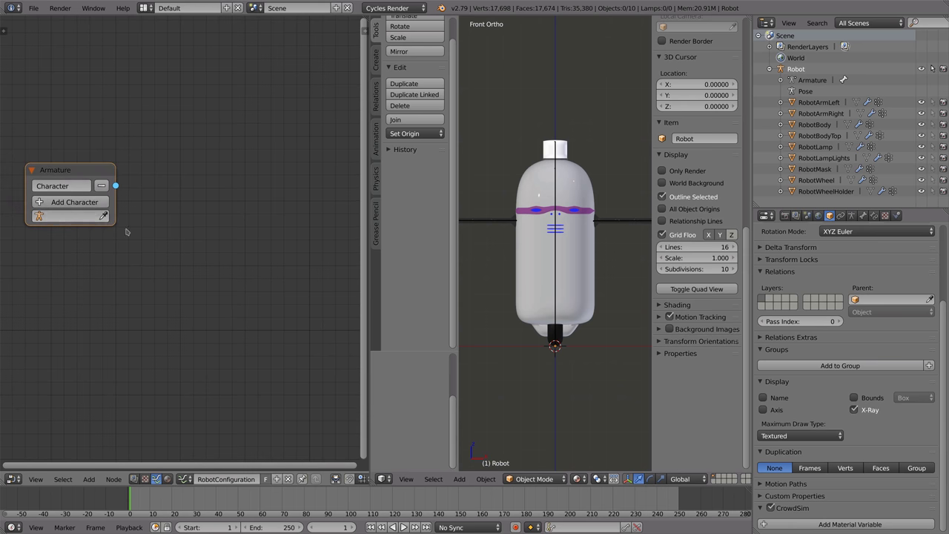
Set the Armature node's armature to Robot and rename its character Police
click(71, 215)
click(43, 234)
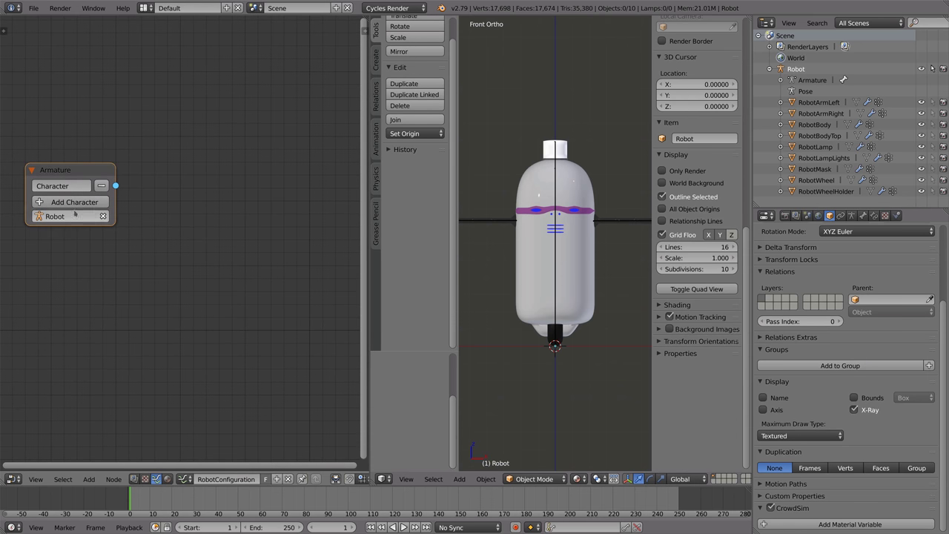
click(61, 186)
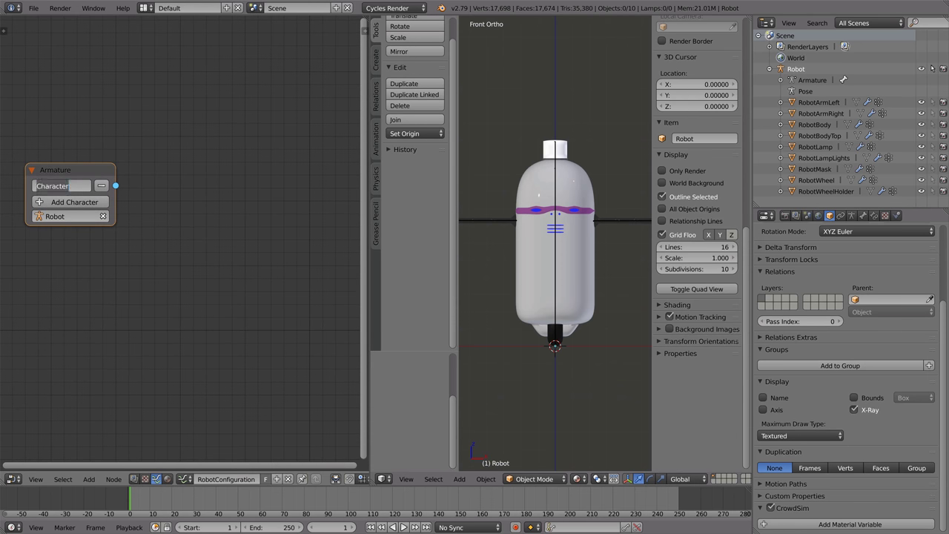
text(Police)
key(Return)
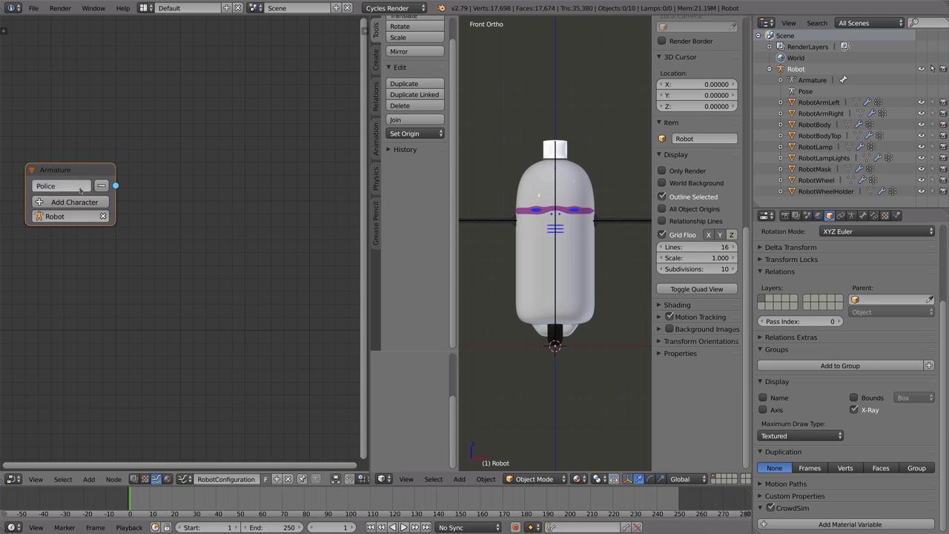
key(shift+a)
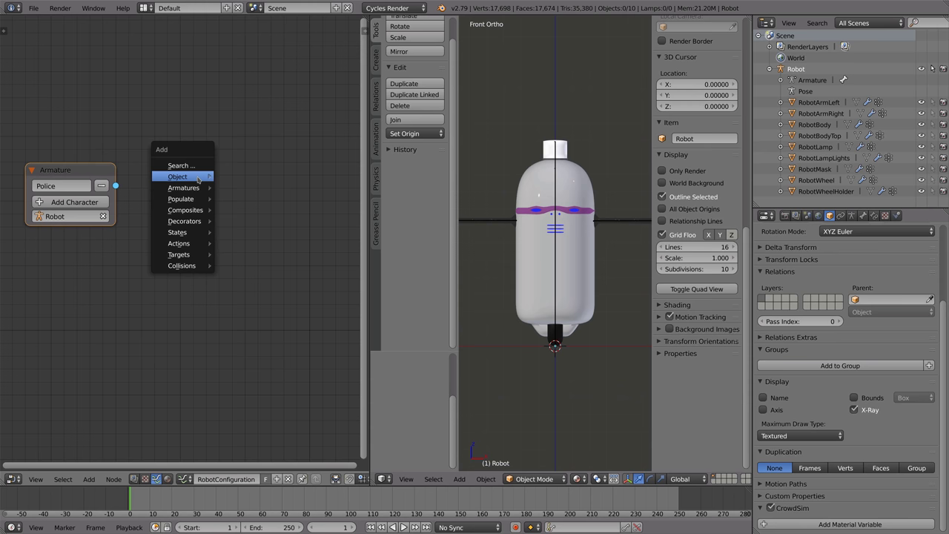
Add a Mesh node holding RobotBody and RobotBodyTop, widened and placed beside the Armature node
click(240, 211)
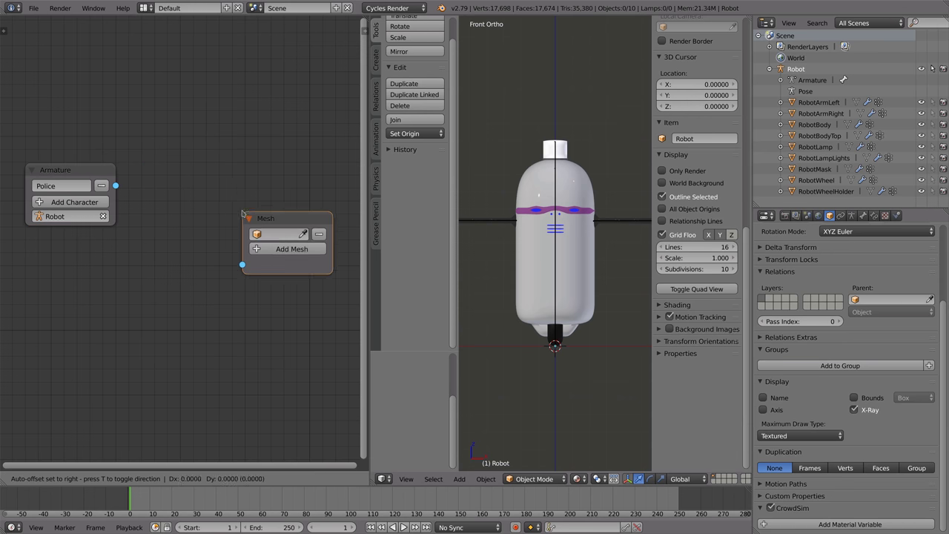
click(212, 133)
click(249, 154)
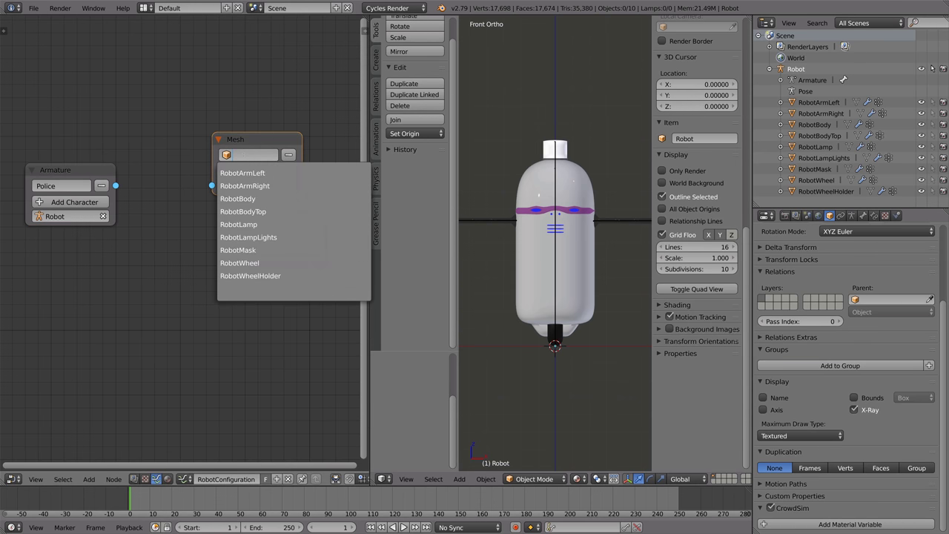
click(237, 199)
click(254, 171)
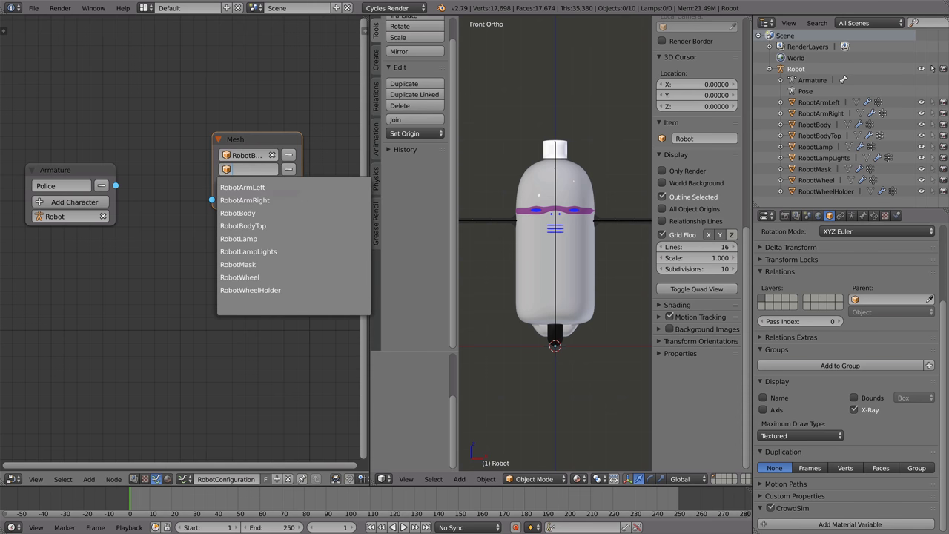
click(249, 226)
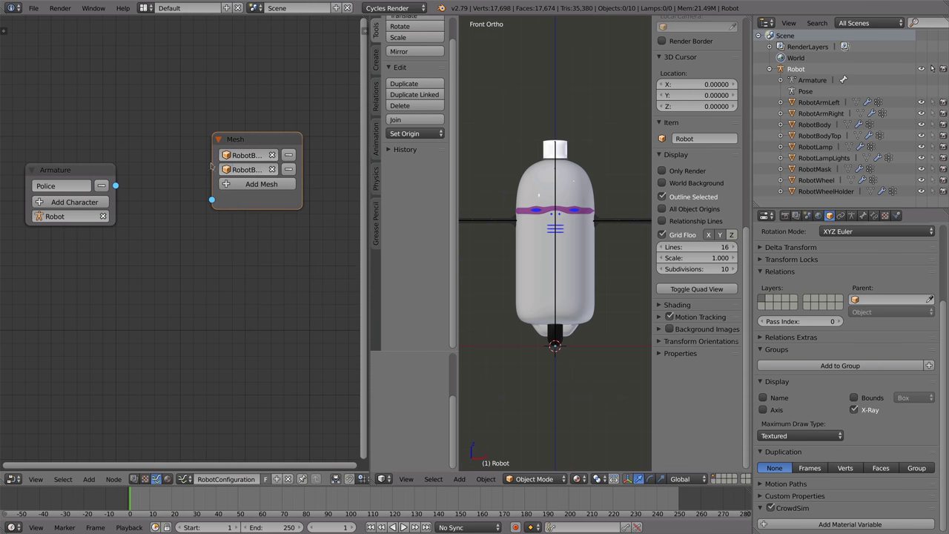
drag(211, 166, 171, 165)
mouse_move(219, 138)
mouse_down()
mouse_move(276, 130)
mouse_move(257, 53)
mouse_up()
Add RobotArmLeft, RobotArmRight, RobotWheel and RobotWheelHolder slots to that Mesh node
click(264, 99)
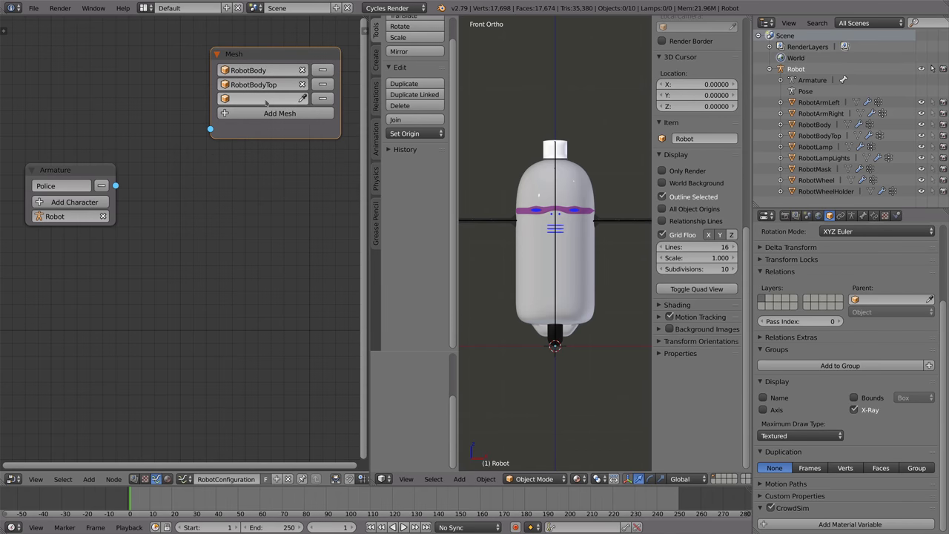
click(259, 98)
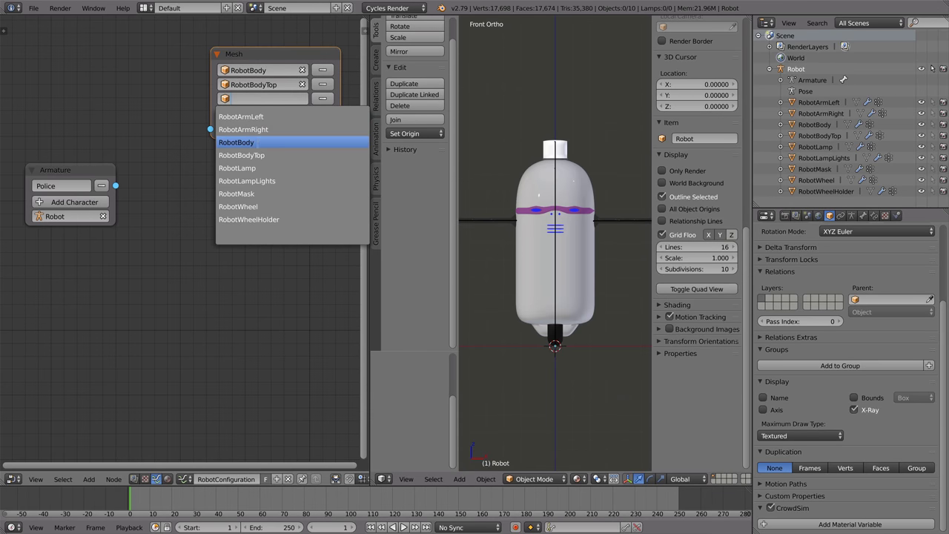
click(259, 117)
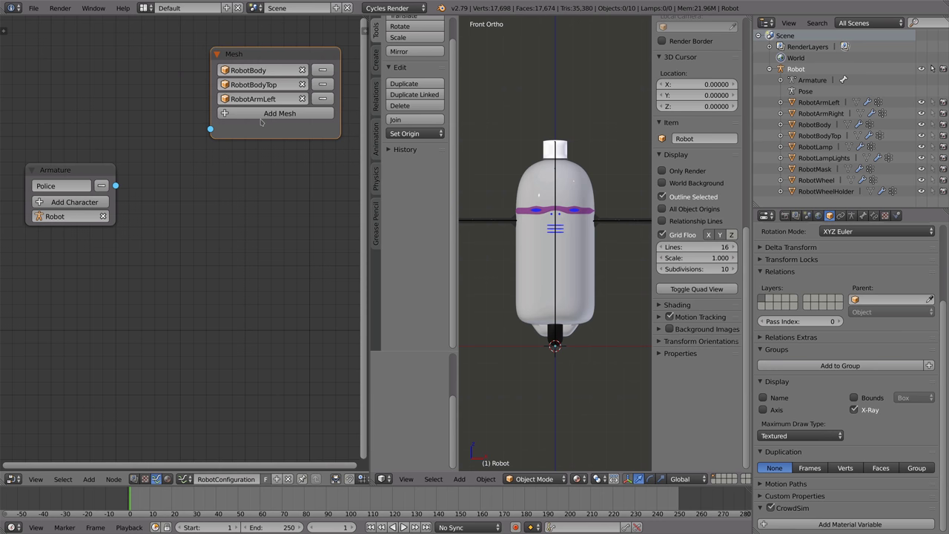
click(261, 116)
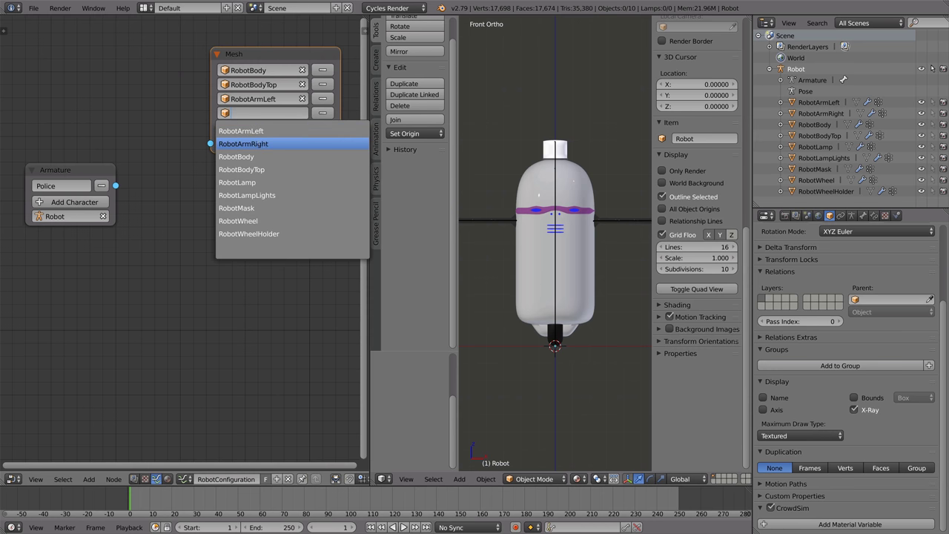
click(261, 137)
click(264, 127)
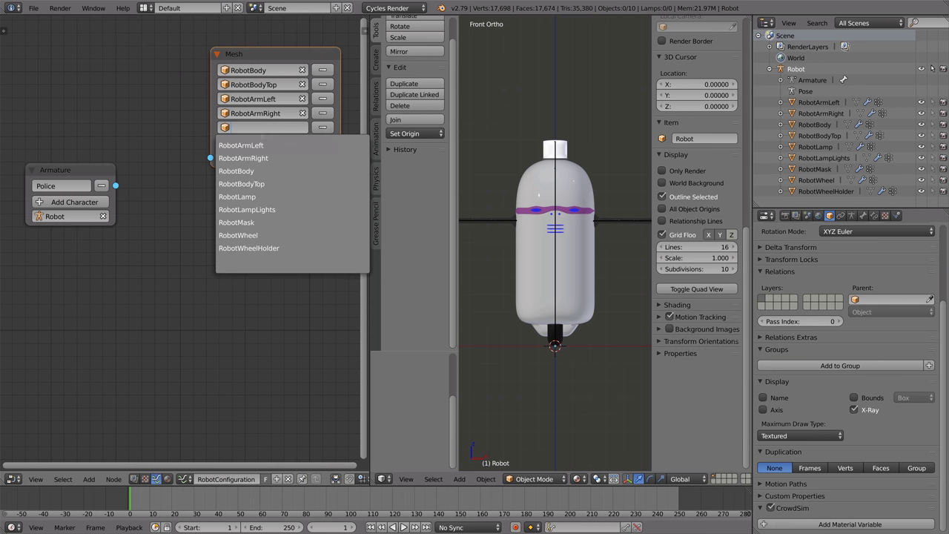
click(263, 235)
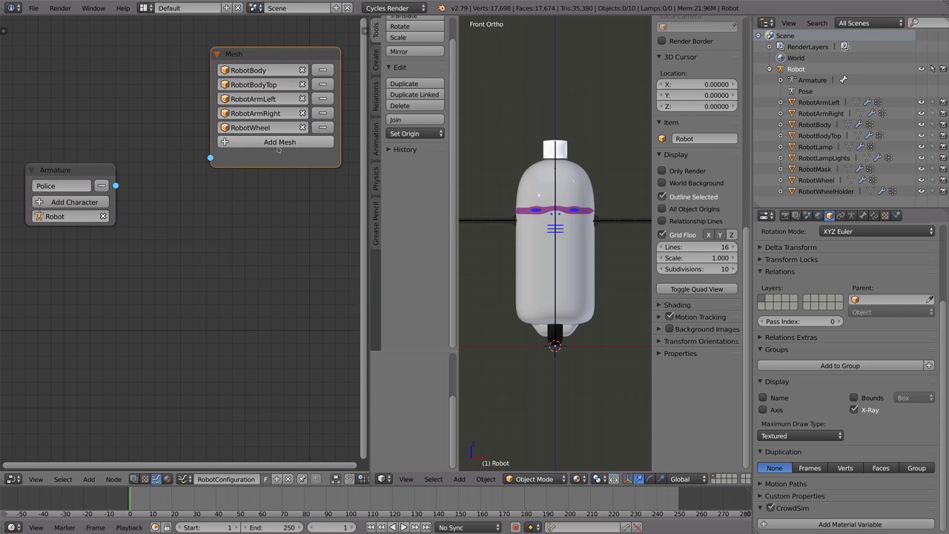
click(277, 145)
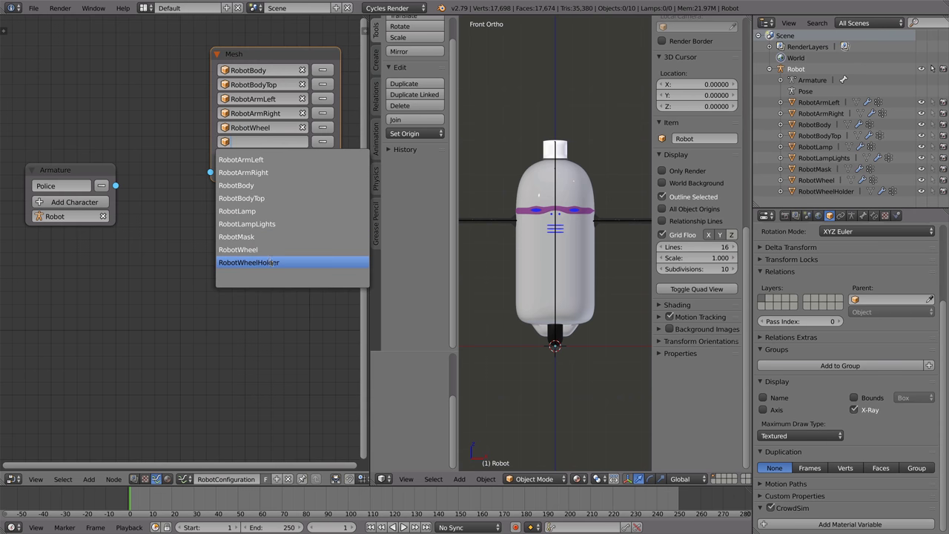
click(272, 262)
drag(267, 58, 272, 39)
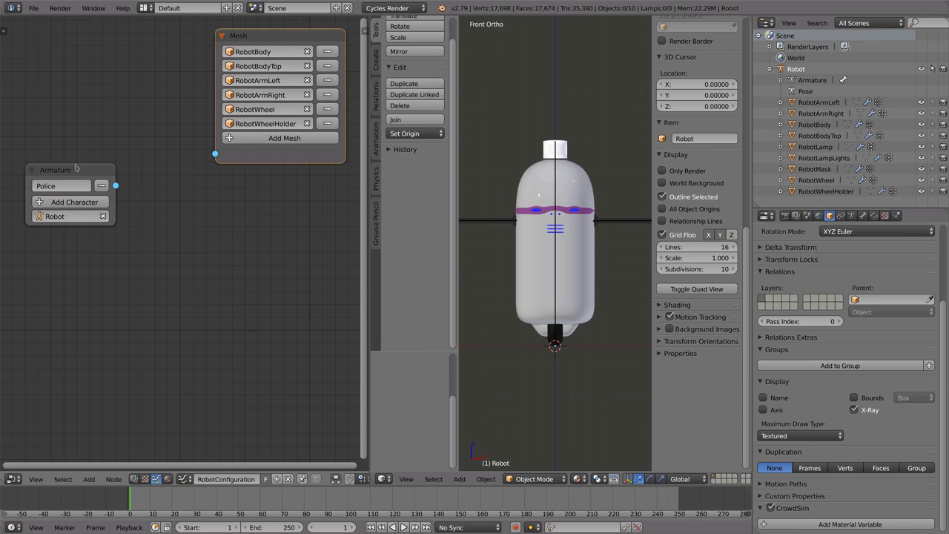
drag(76, 168, 64, 180)
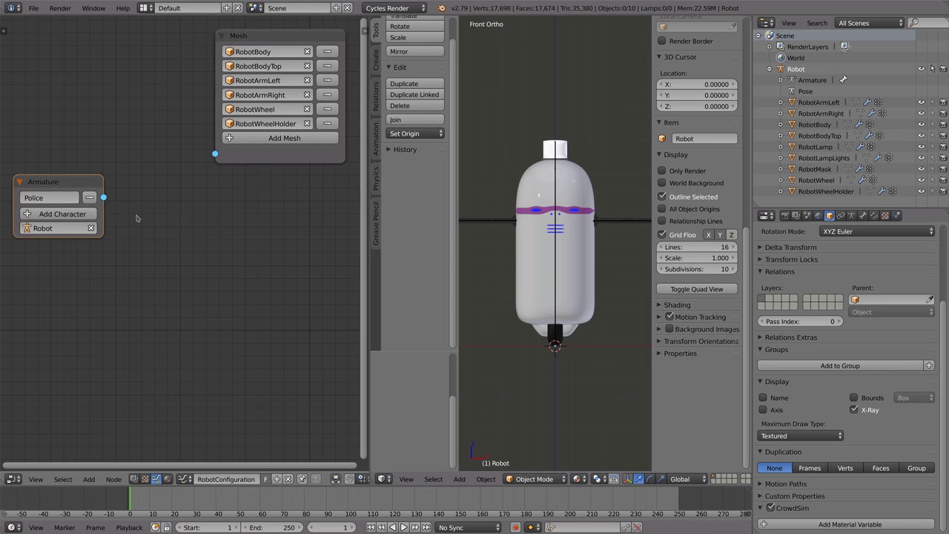
Add a second Mesh node below holding RobotLamp and RobotLampLights
key(shift+a)
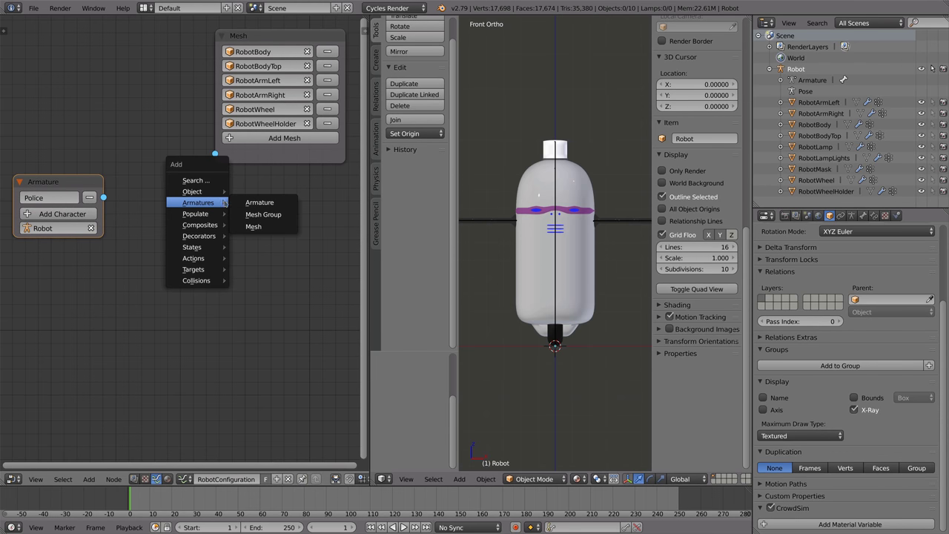
click(252, 226)
click(220, 177)
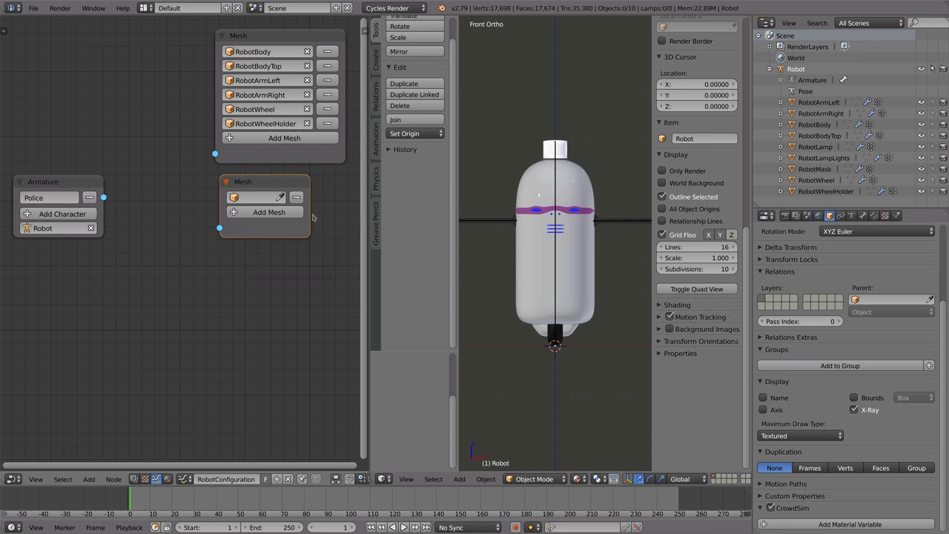
drag(309, 212, 347, 209)
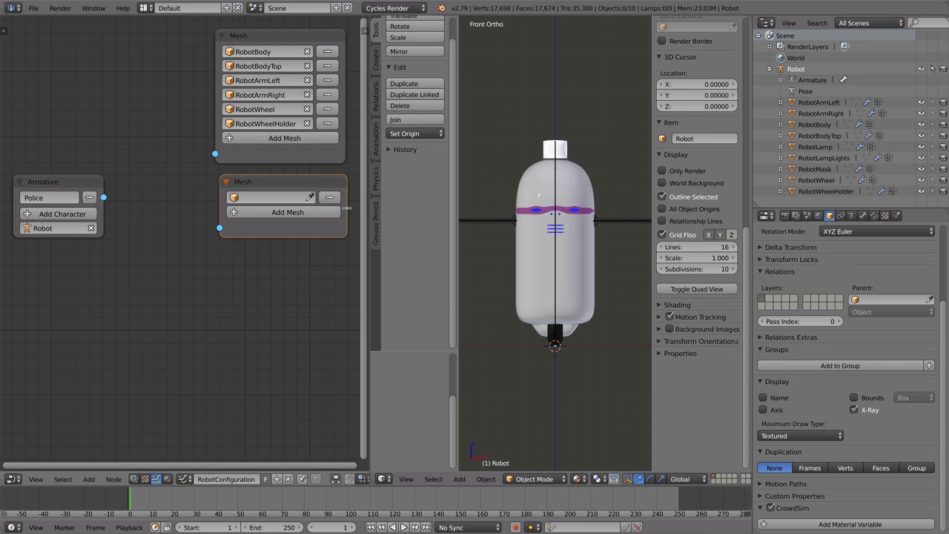
click(267, 197)
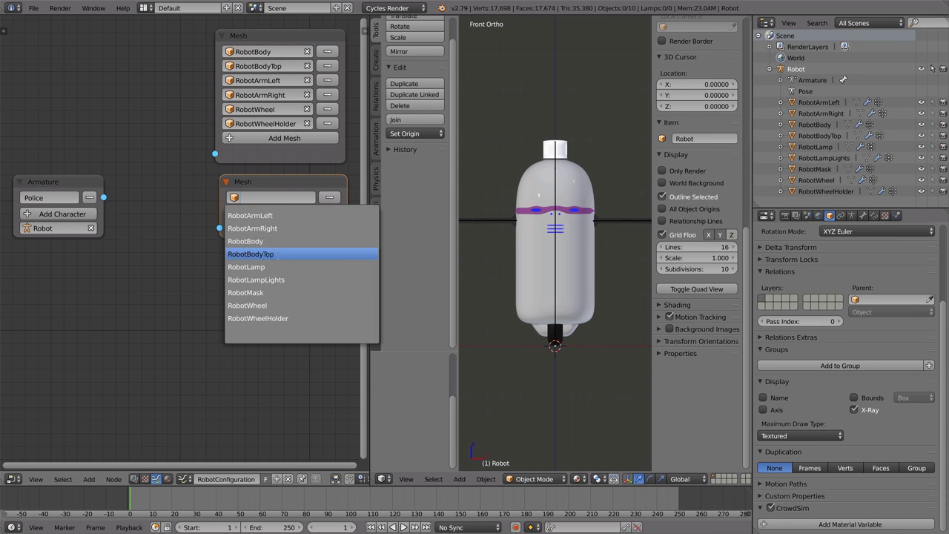
click(246, 267)
click(276, 213)
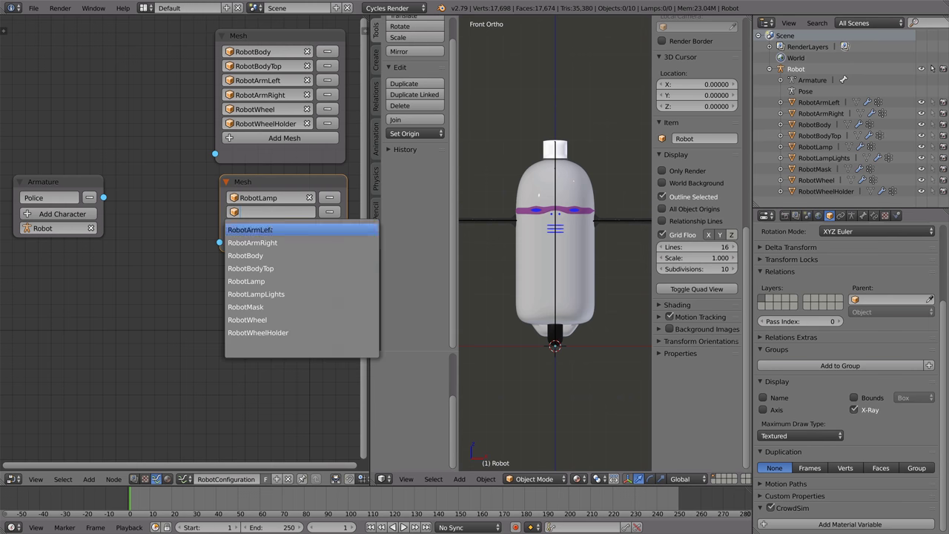
click(268, 295)
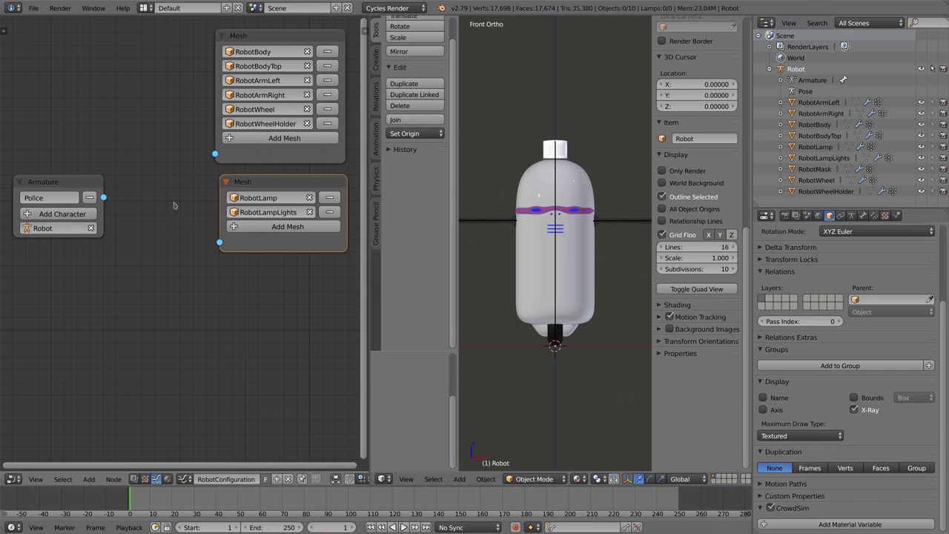
key(shift+a)
mouse_move(152, 190)
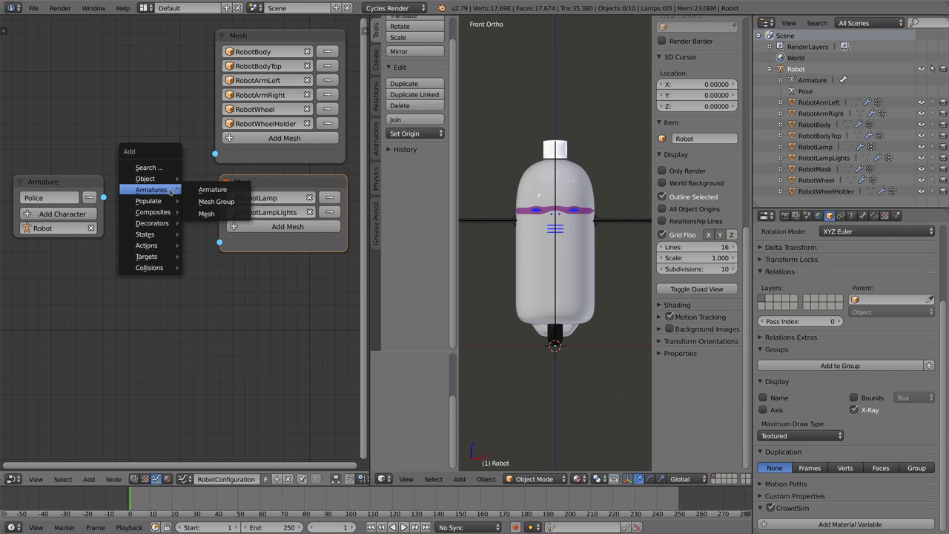
Add a Mesh Group fed by Police, with a Default group linked to the body Mesh node
click(215, 201)
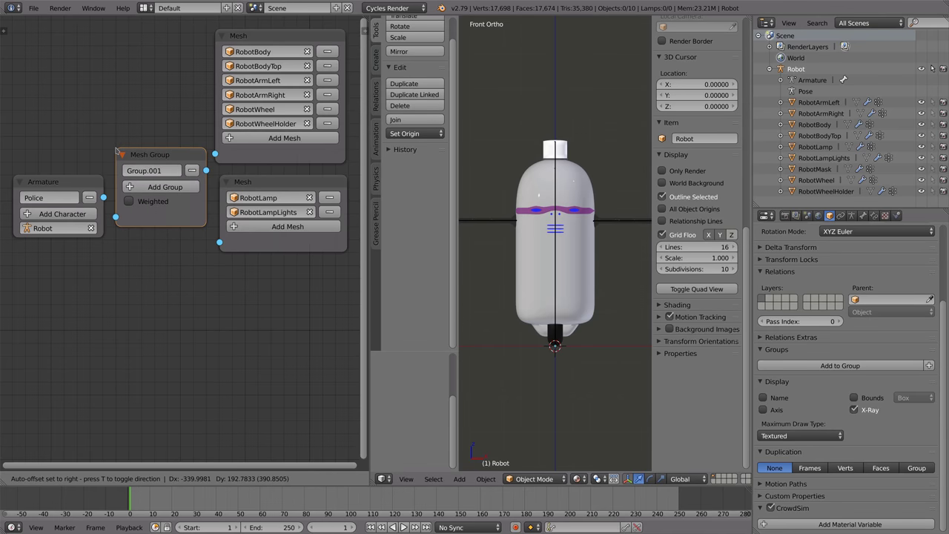
click(116, 150)
click(157, 171)
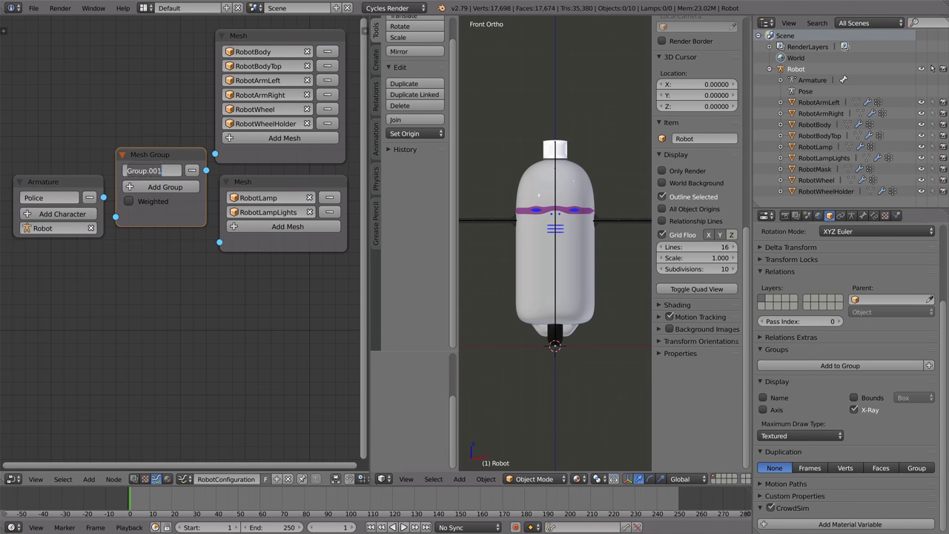
text(Default)
key(Return)
mouse_move(104, 198)
mouse_down()
mouse_move(116, 220)
mouse_move(78, 204)
mouse_move(116, 218)
mouse_up()
mouse_move(184, 158)
mouse_down()
mouse_move(157, 111)
mouse_move(215, 156)
mouse_up()
drag(143, 147, 152, 166)
Add a PoliceOutfit group linked to the lamp Mesh node, plus a second character slot
click(152, 166)
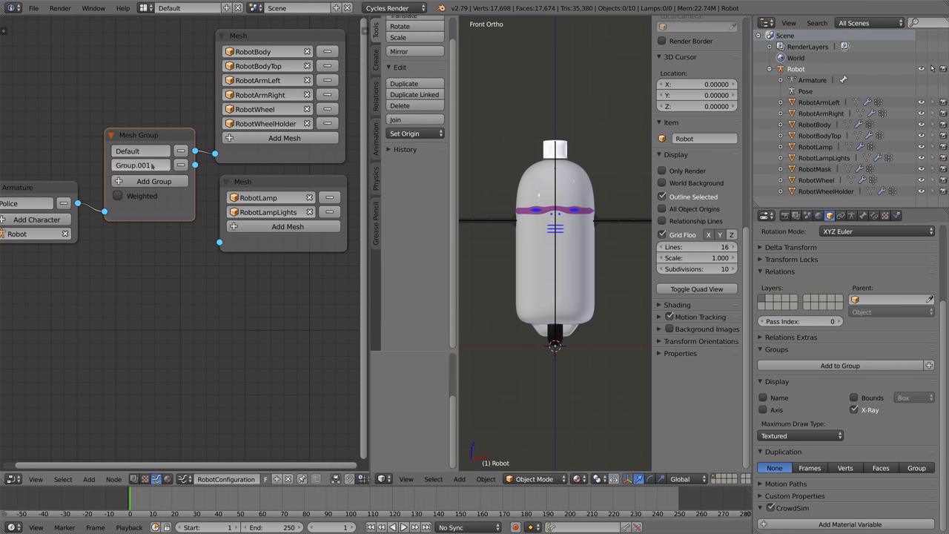
click(152, 166)
text(Po)
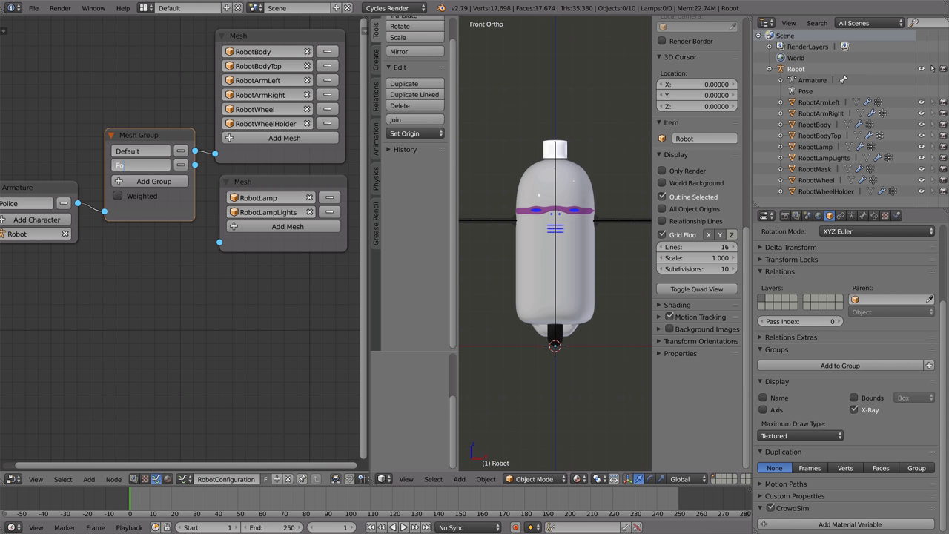
text(lice)
text(Outl)
key(Return)
drag(195, 165, 219, 241)
click(48, 220)
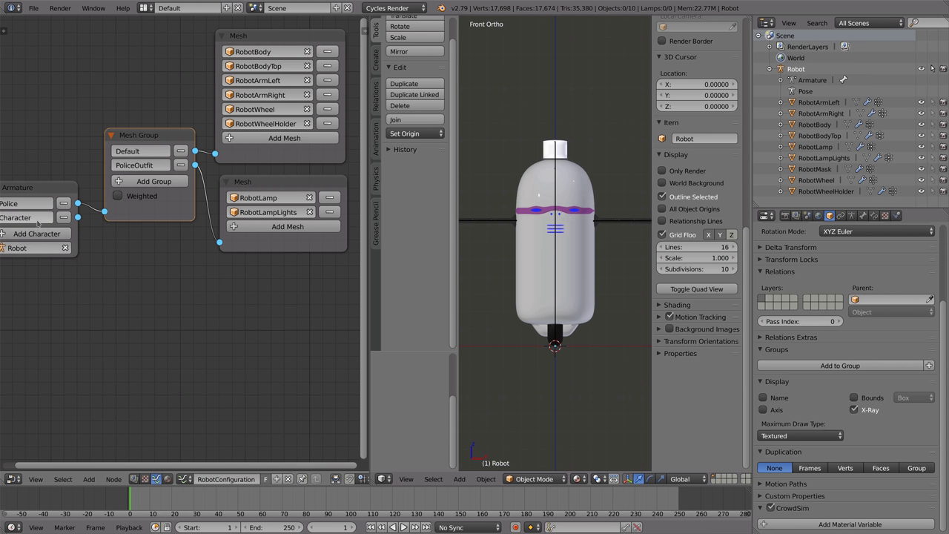
Name the second character Thief and duplicate the Police Mesh Group node below
click(39, 218)
text(Thief)
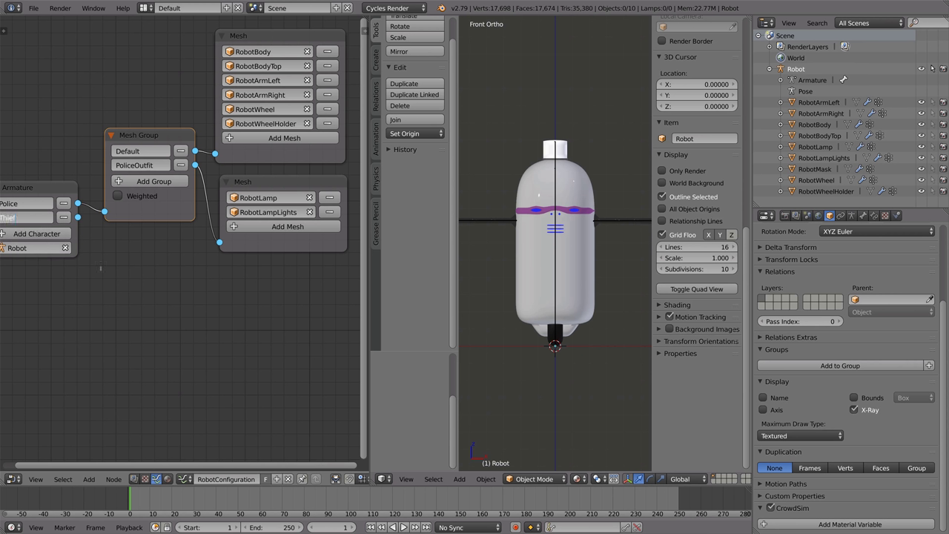
key(Return)
key(shift+d)
click(141, 247)
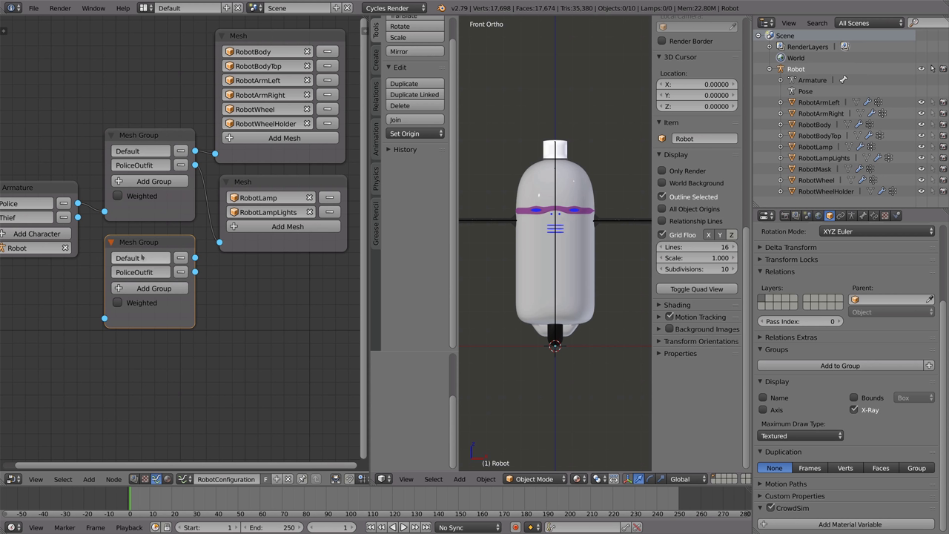
Rename the copy's second group ThiefOutfit and link the Thief character to it
text(Thi)
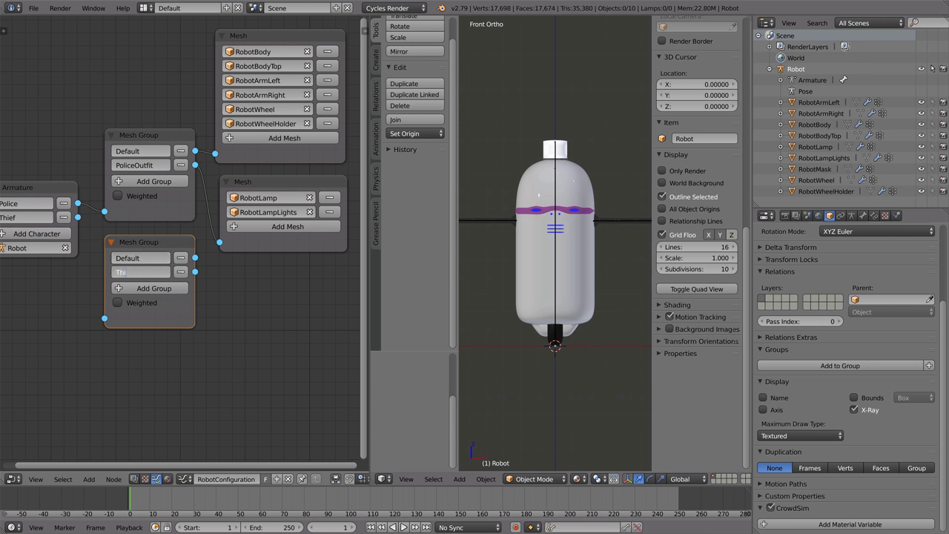
text(Outfit)
key(Return)
mouse_move(78, 218)
mouse_down()
mouse_move(94, 317)
mouse_move(104, 318)
mouse_up()
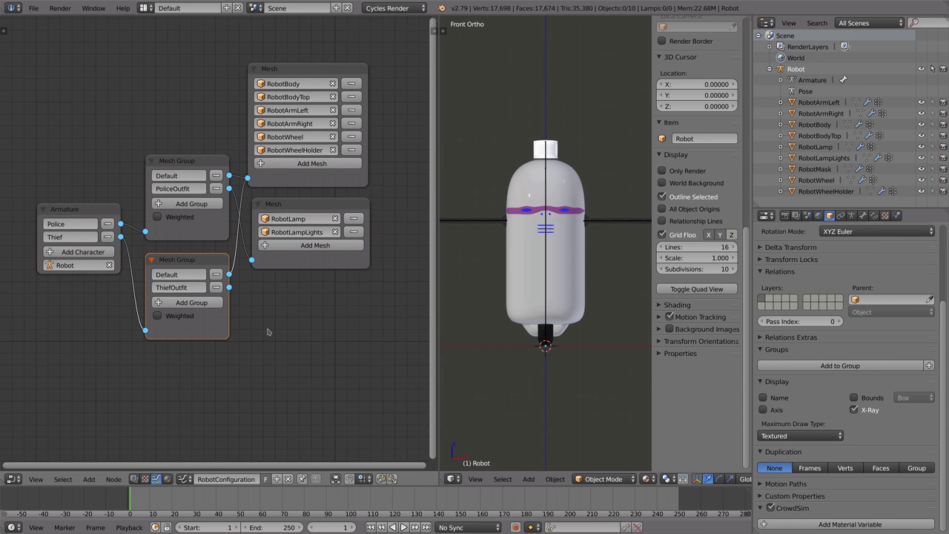
key(shift+a)
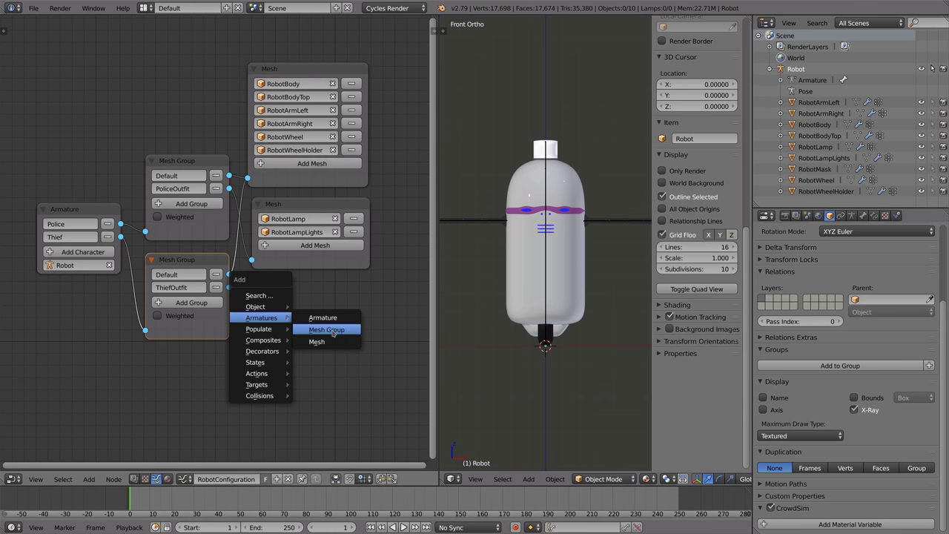
Add a third Mesh node set to RobotMask, linked from ThiefOutfit and widened
click(317, 342)
click(281, 312)
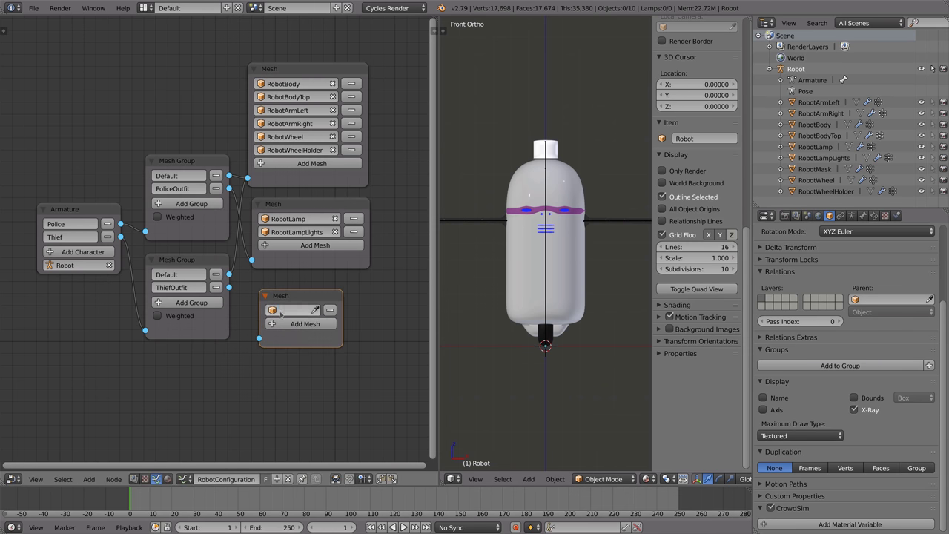
click(296, 399)
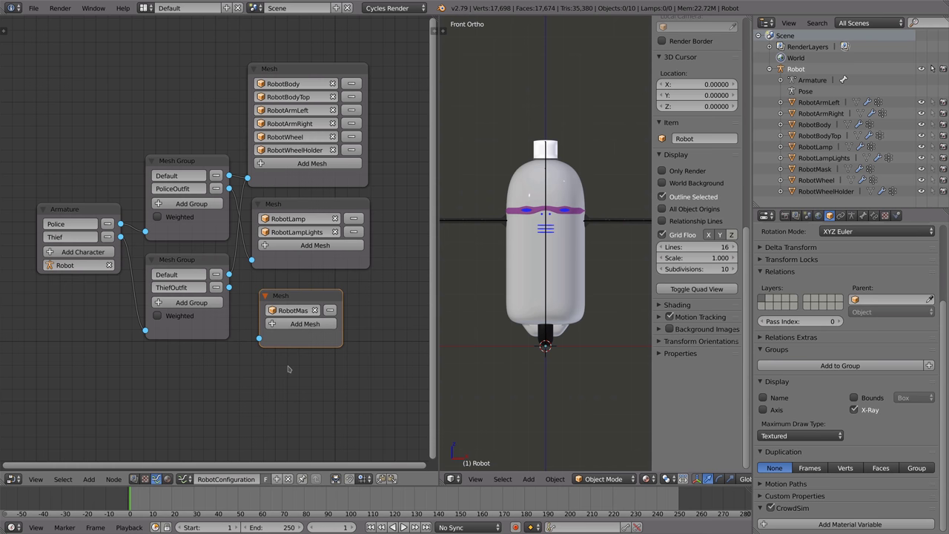
drag(229, 286, 261, 339)
drag(341, 321, 377, 321)
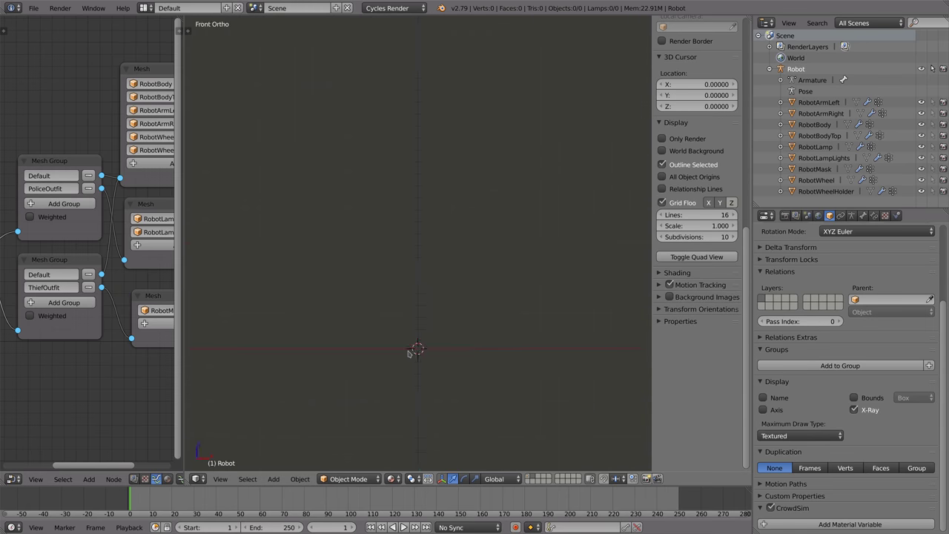
In top view, add a CrowdSim Agent at the scene origin
key(KP_7)
key(shift+a)
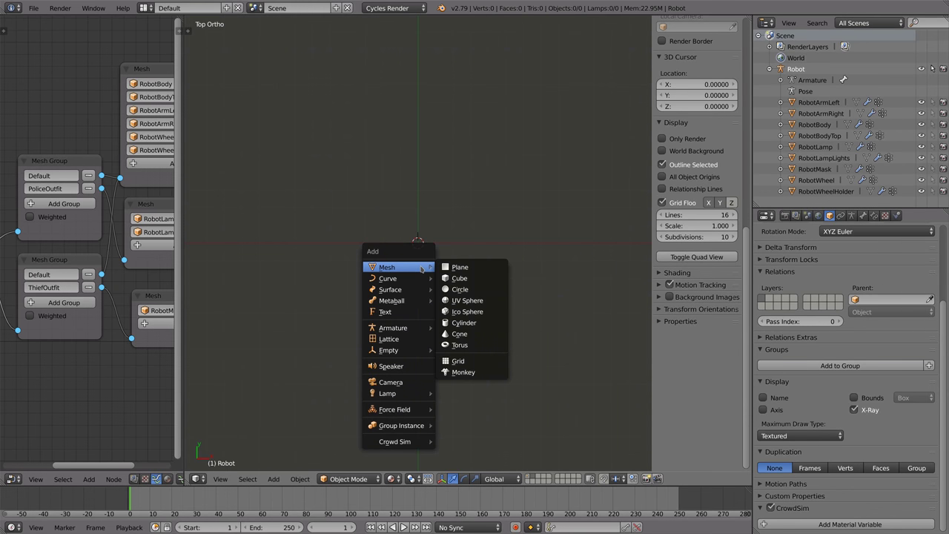
mouse_move(395, 441)
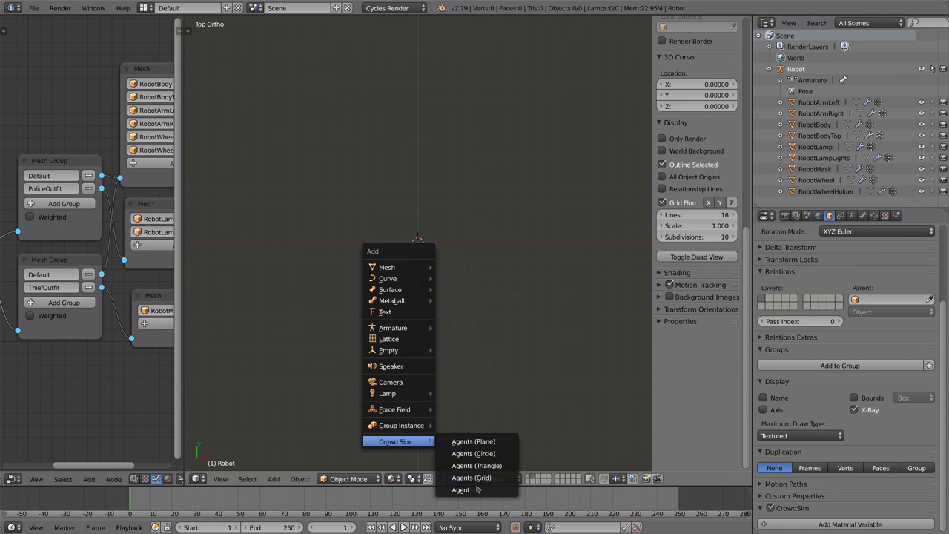
click(478, 489)
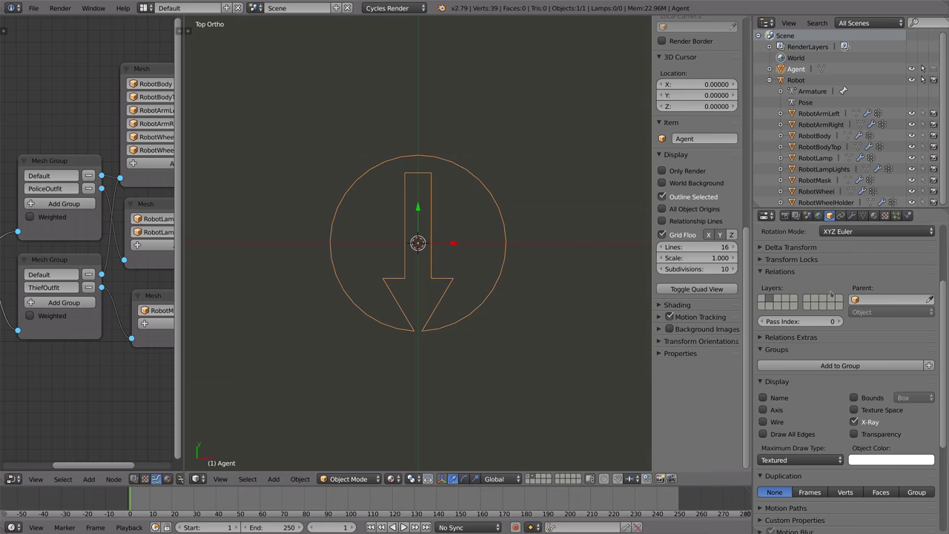
Set the Agent's CrowdSim base model to Robot and orbit to view it in 3D
scroll(831, 304, down, 2)
scroll(830, 312, down, 2)
scroll(830, 322, down, 2)
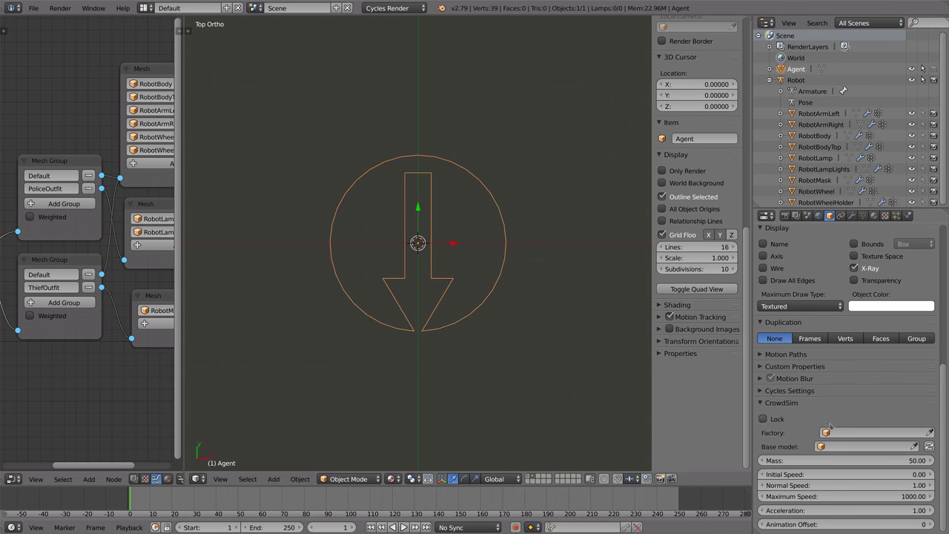
click(842, 448)
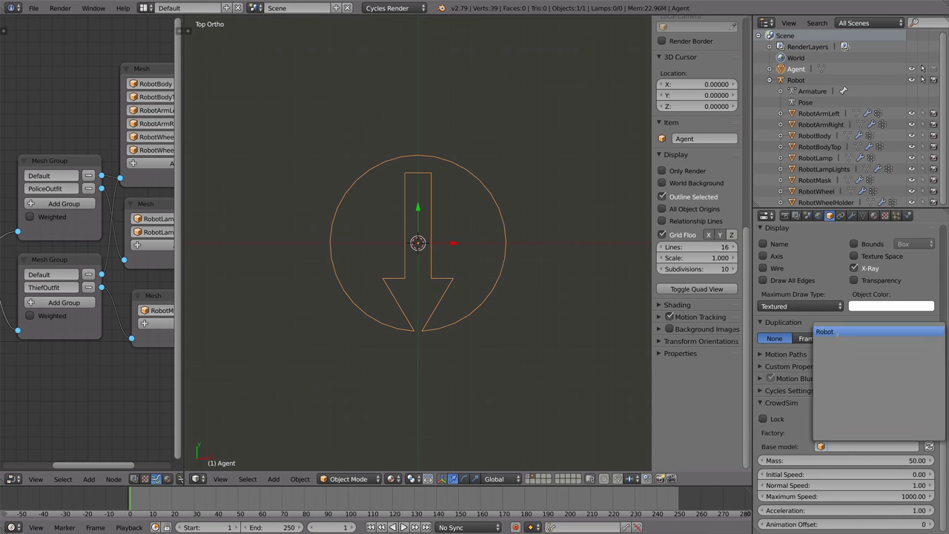
click(838, 332)
middle_drag(458, 341, 466, 302)
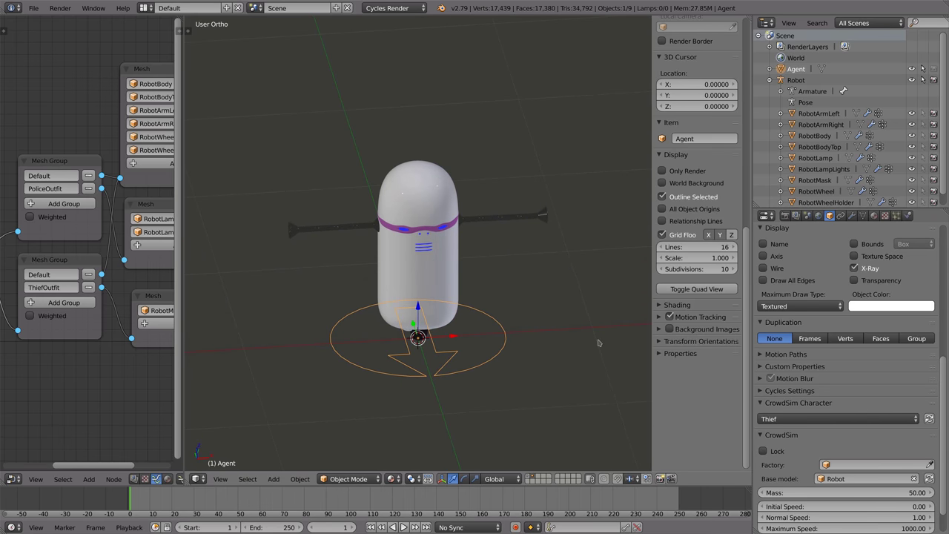
Preview the Agent as the Police character, then switch it back to Thief
click(825, 417)
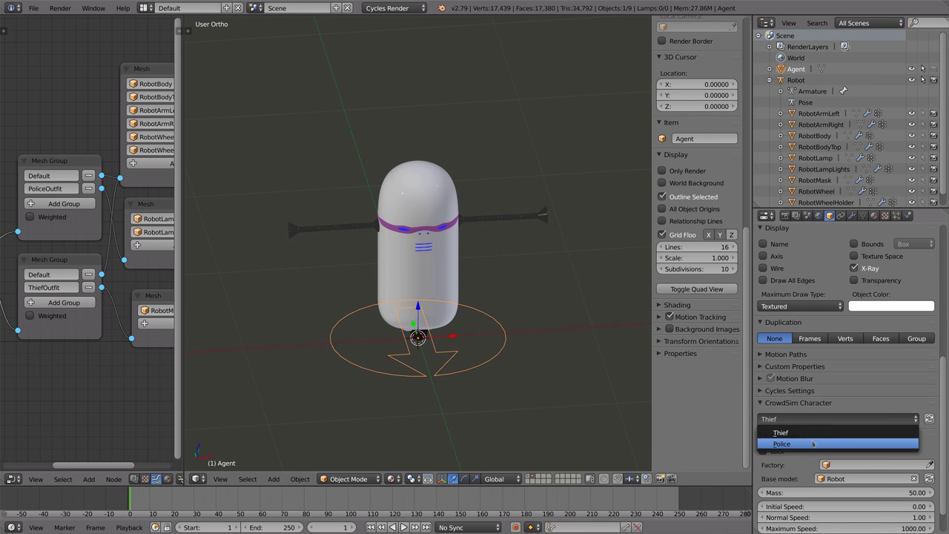
click(814, 444)
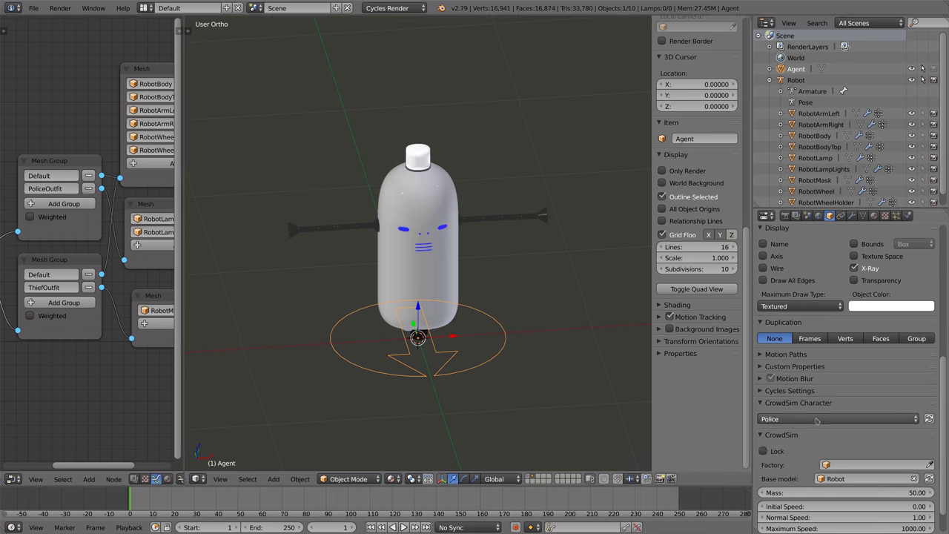
click(816, 419)
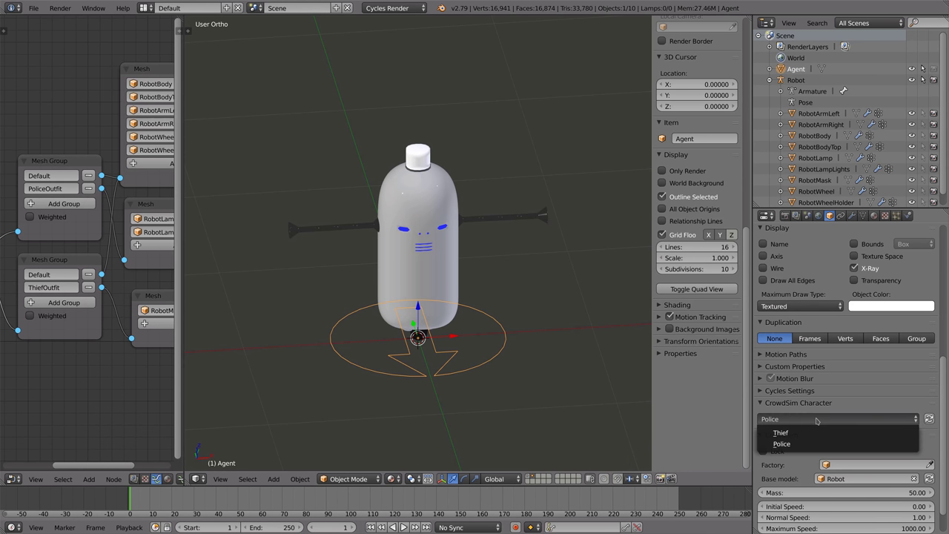
click(812, 433)
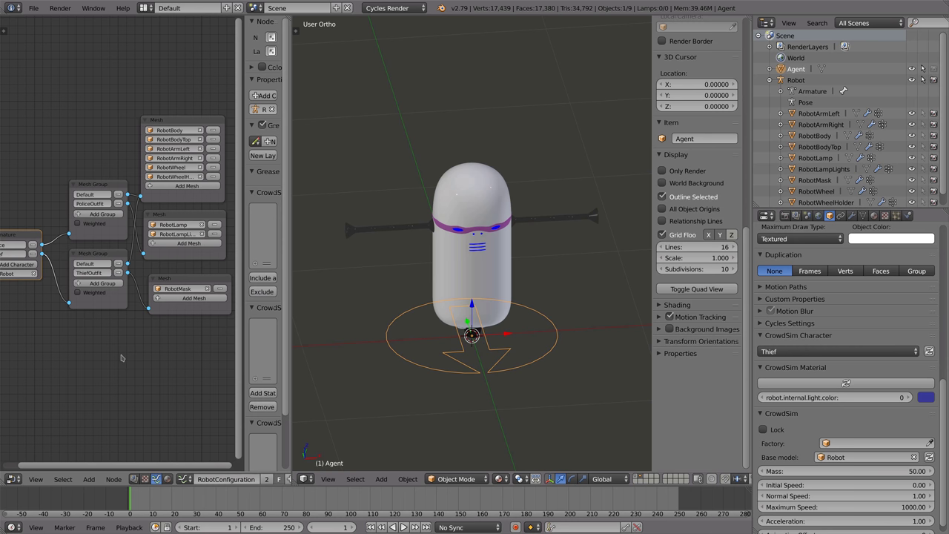
key(shift+a)
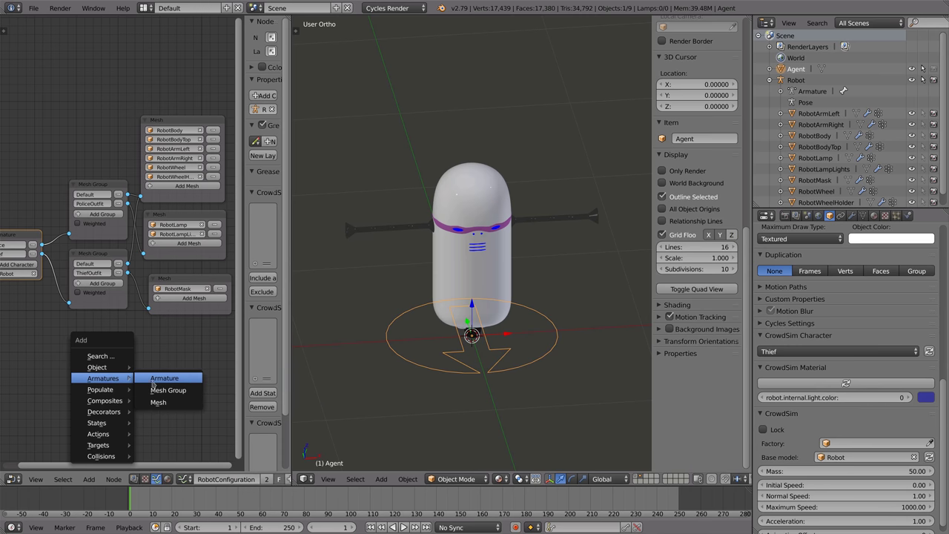
Add a Mesh Group with groups 'Without mask' and 'With mask', and detach ThiefOutfit from RobotMask
click(171, 390)
click(115, 334)
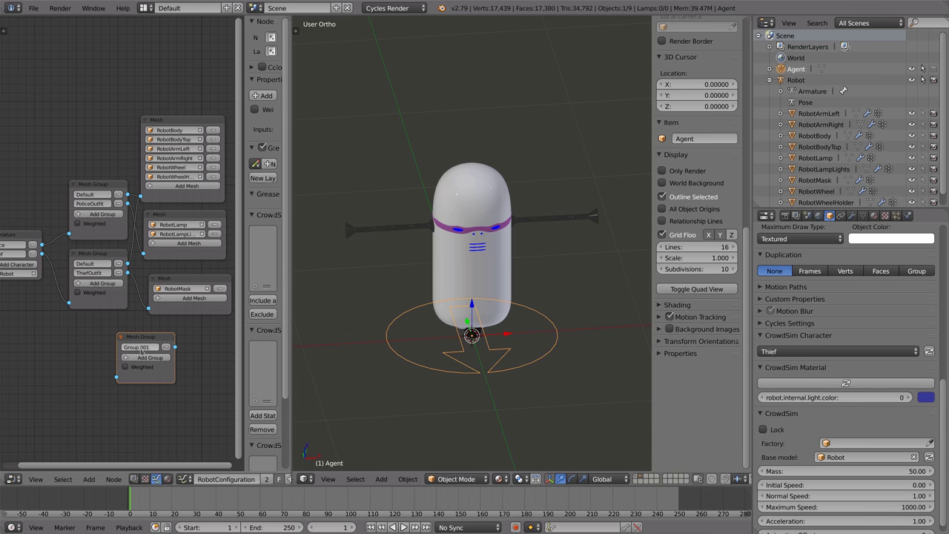
text(Without Mask)
click(141, 359)
double_click(141, 357)
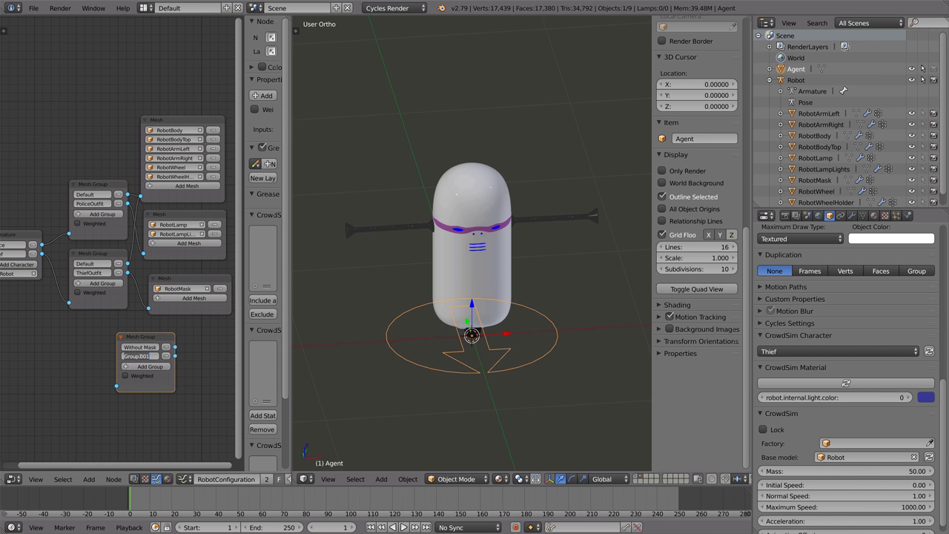
text(With mask)
key(Return)
double_click(155, 347)
key(BackSpace)
text(mask)
key(Return)
mouse_move(129, 273)
ctrl+mouse_down()
mouse_move(141, 300)
mouse_move(223, 332)
ctrl+mouse_up()
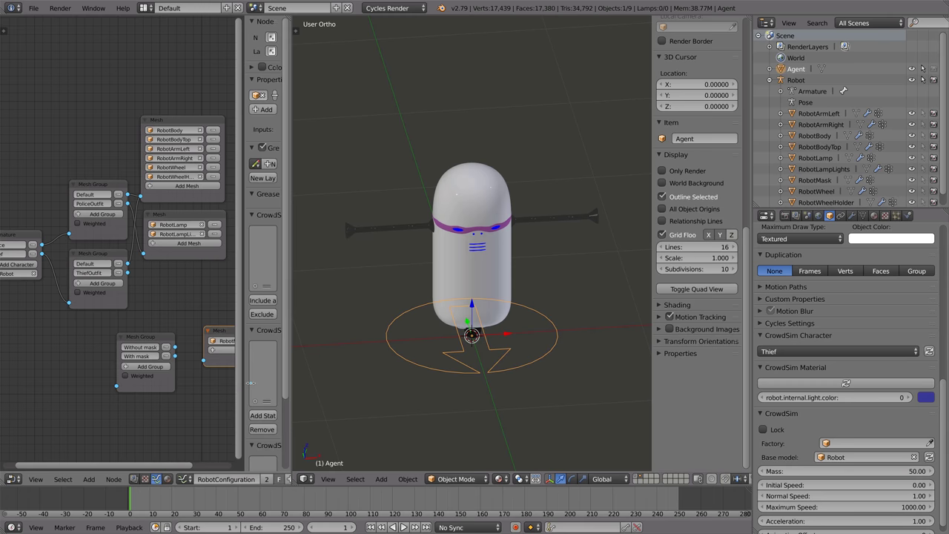
Link With mask to RobotMask and ThiefOutfit into the new mask group, making it Weighted
drag(250, 383, 426, 380)
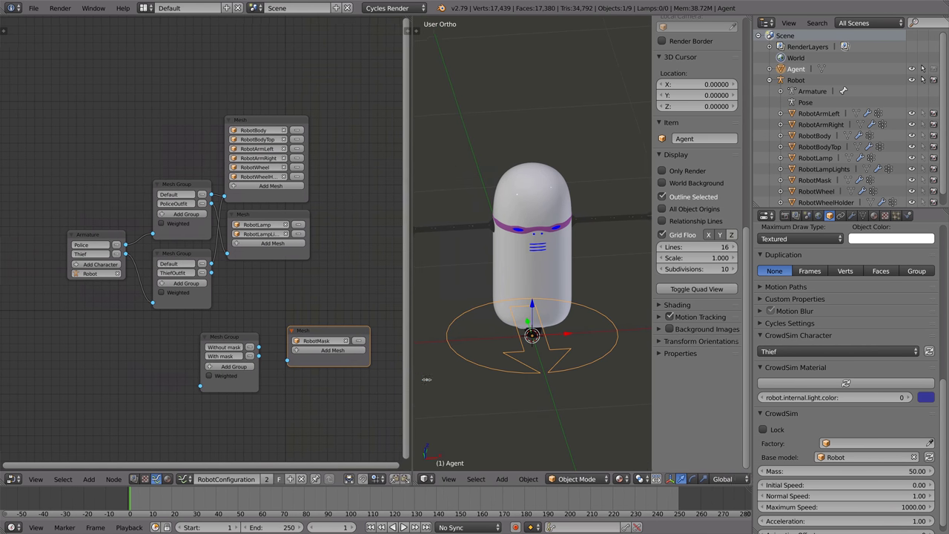
mouse_move(268, 356)
mouse_down()
mouse_move(298, 361)
mouse_move(371, 290)
mouse_up()
drag(262, 336, 297, 275)
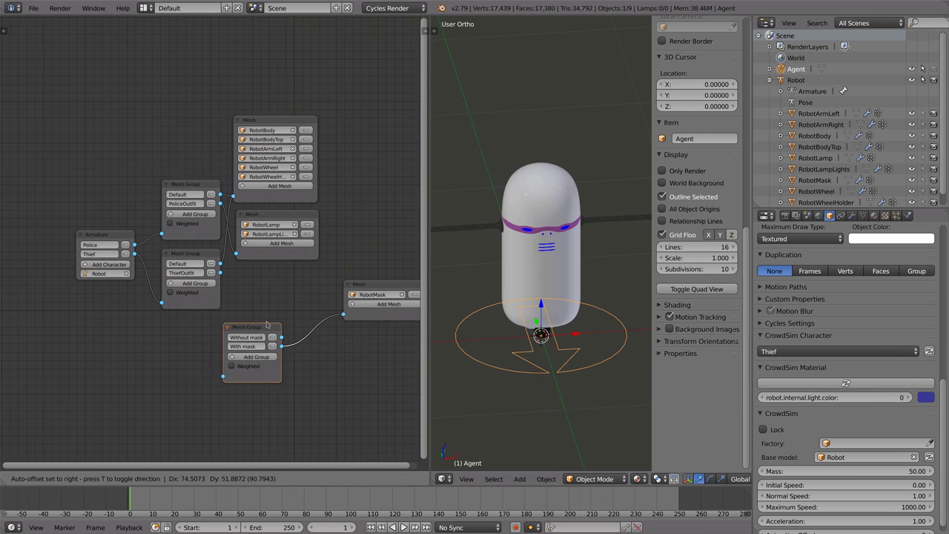
drag(221, 275, 245, 327)
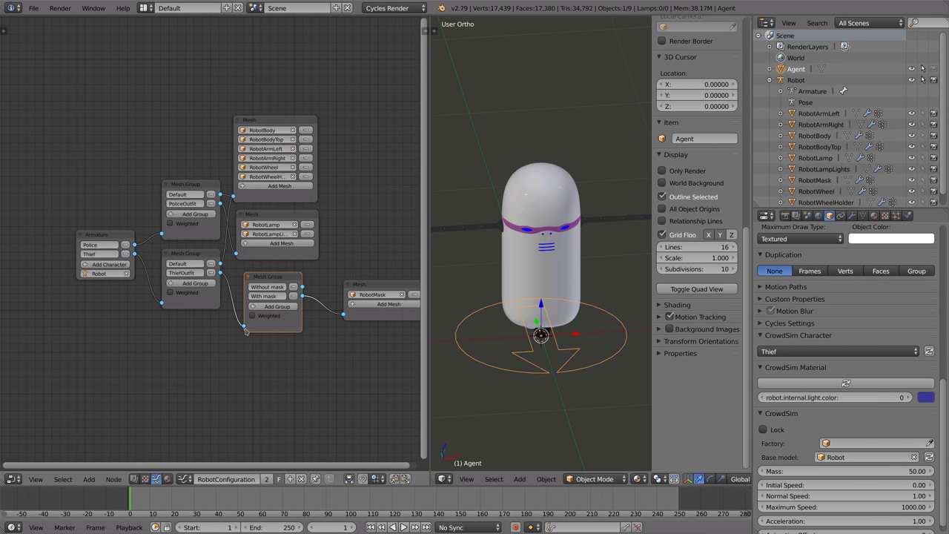
click(253, 318)
middle_drag(313, 360, 280, 363)
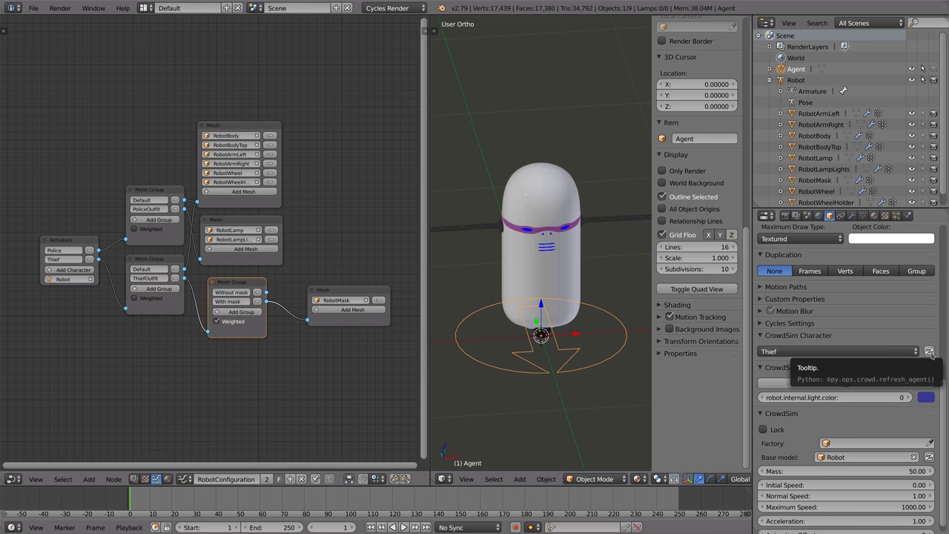
Refresh the agent and toggle the thief outfit between With mask and Without mask
click(929, 351)
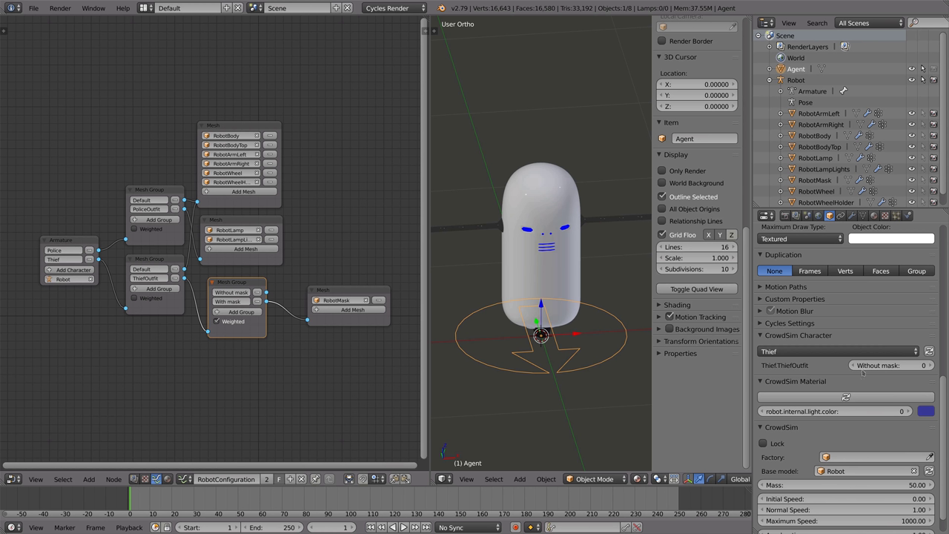
click(932, 366)
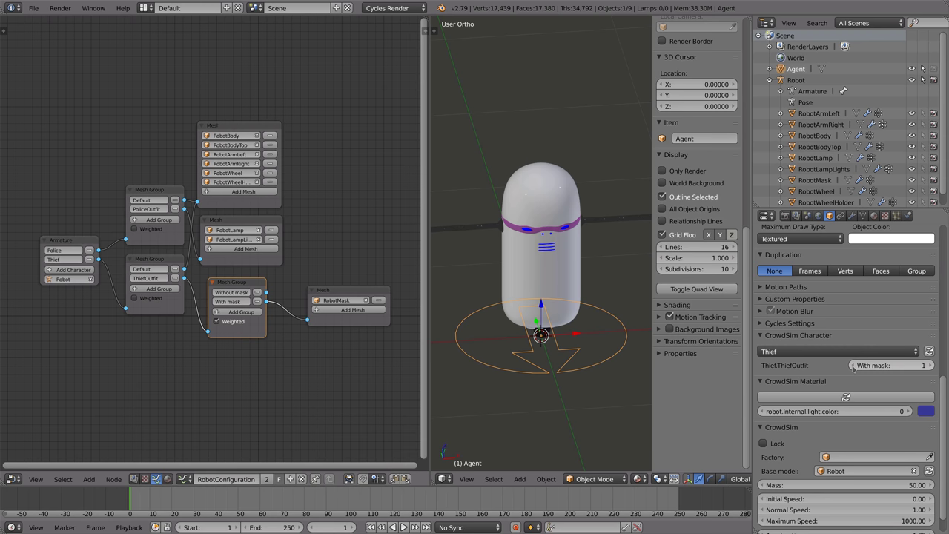
click(855, 365)
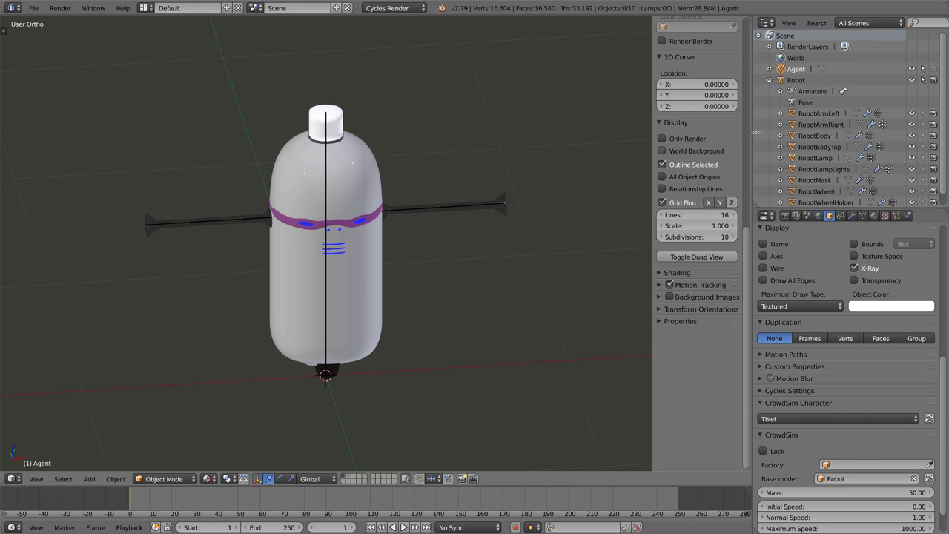
Select Robot and add a CrowdSim material variable named robot.internal.light.color
click(795, 80)
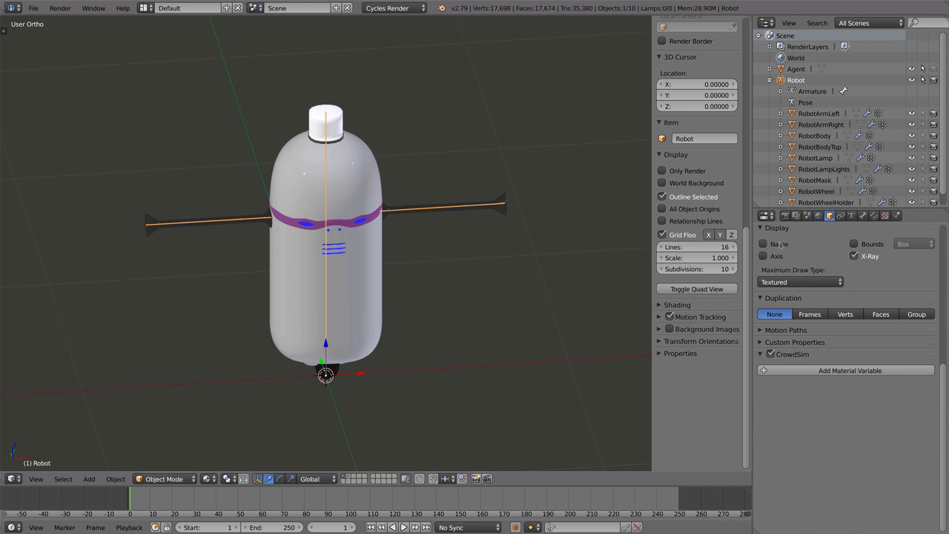
click(866, 373)
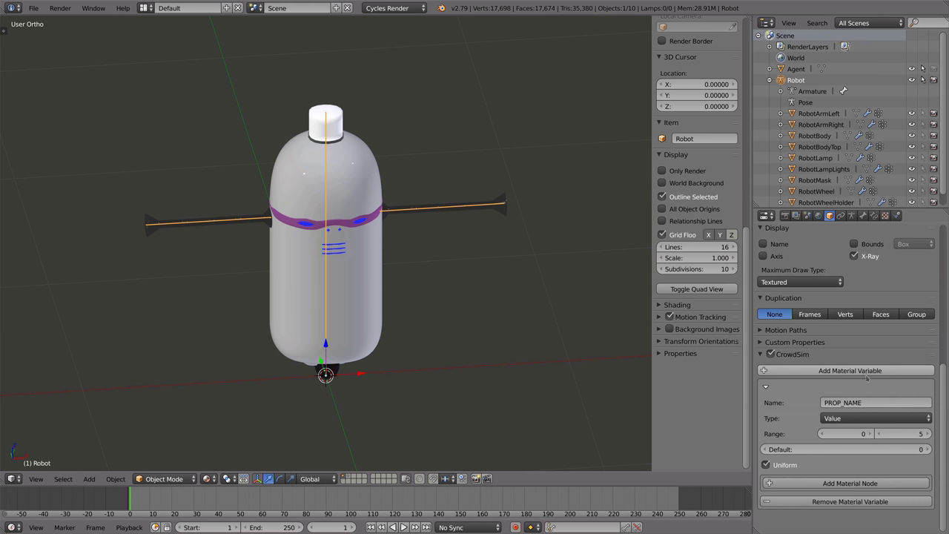
click(871, 404)
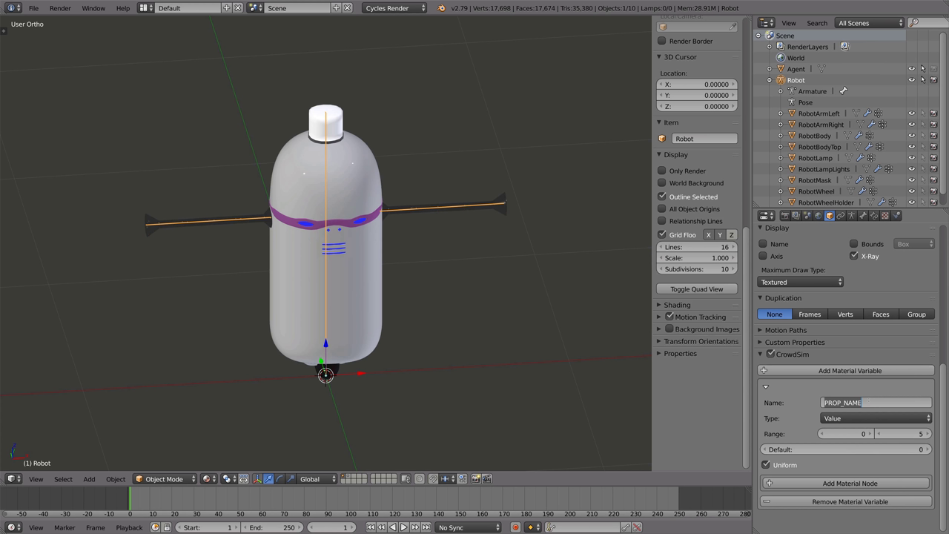
key(BackSpace)
key(ctrl+a)
text(mb)
text(erna)
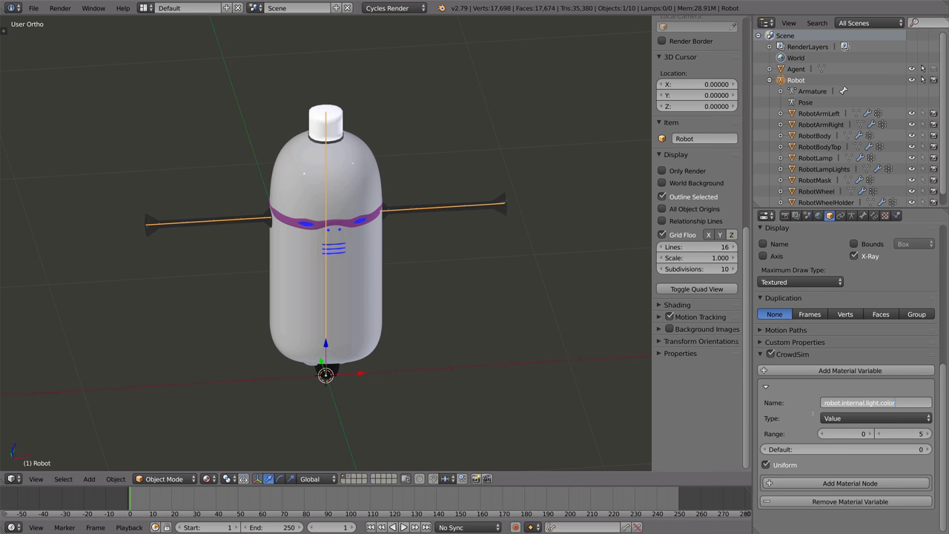
Make the variable a Color type and add three colour slots
click(861, 419)
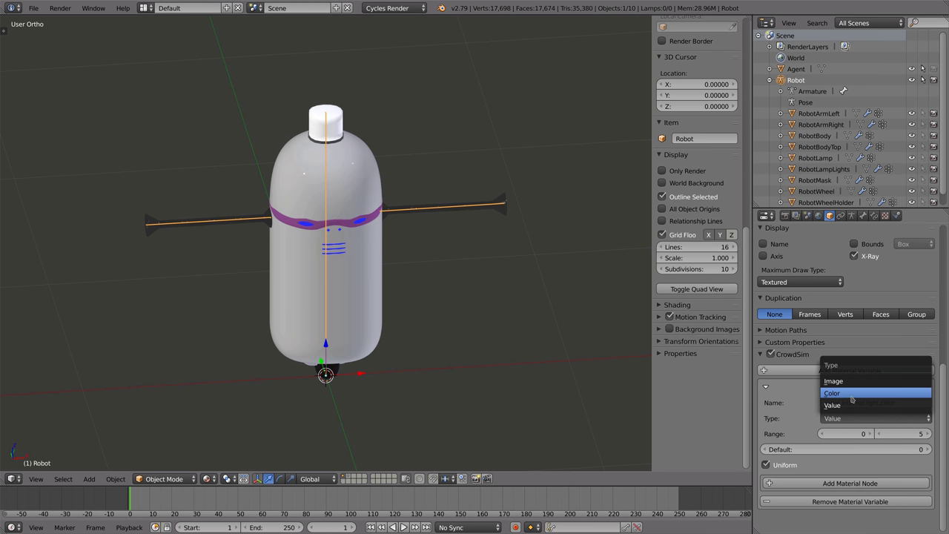
click(850, 394)
click(848, 437)
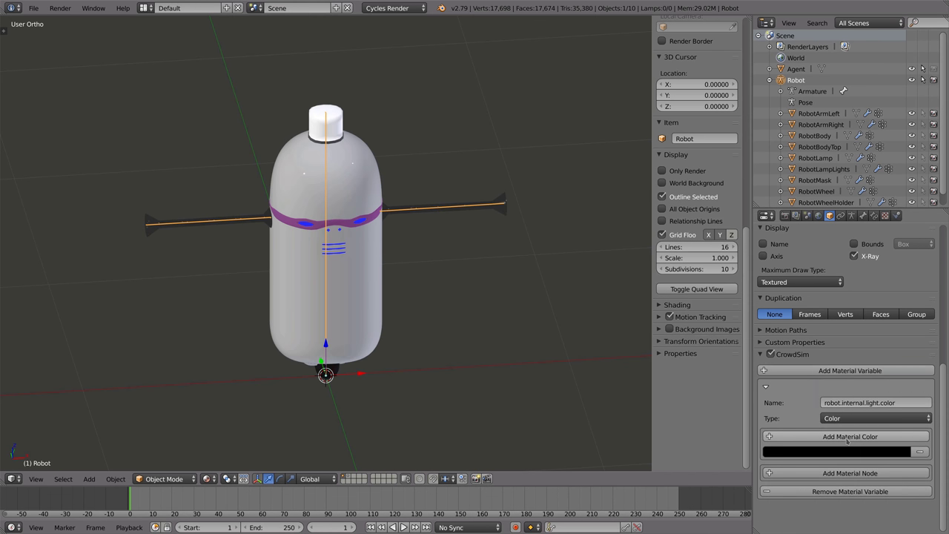
click(849, 437)
click(864, 439)
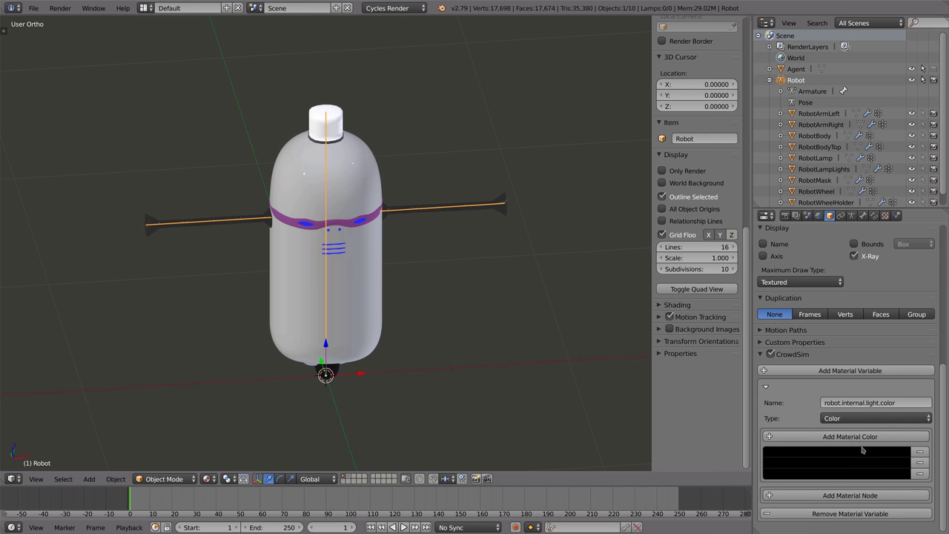
Set the first colour to blue with B at 0.5
click(856, 456)
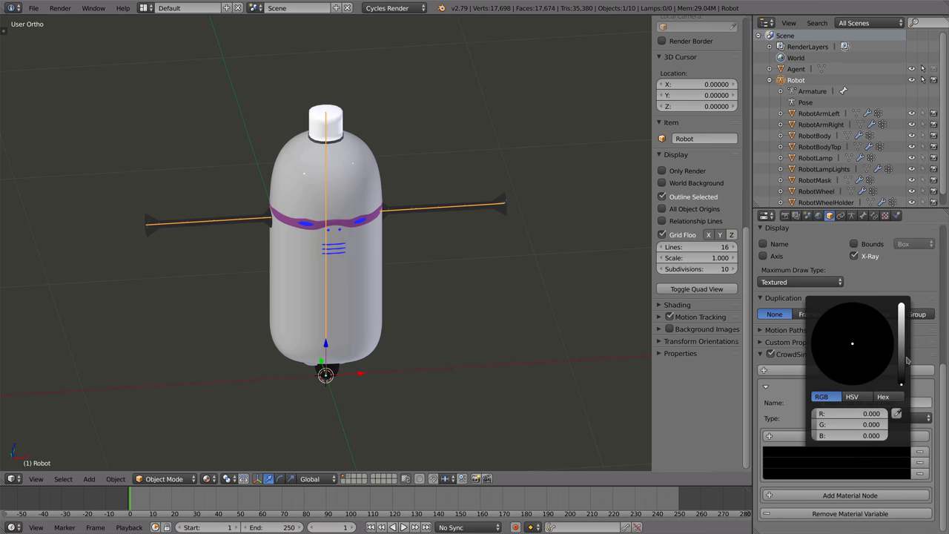
drag(903, 373, 902, 318)
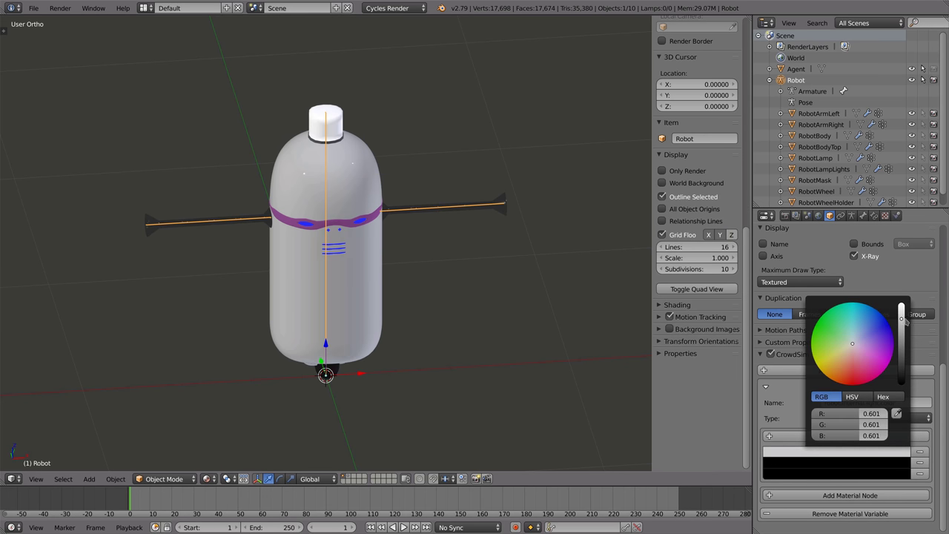
drag(854, 345, 889, 324)
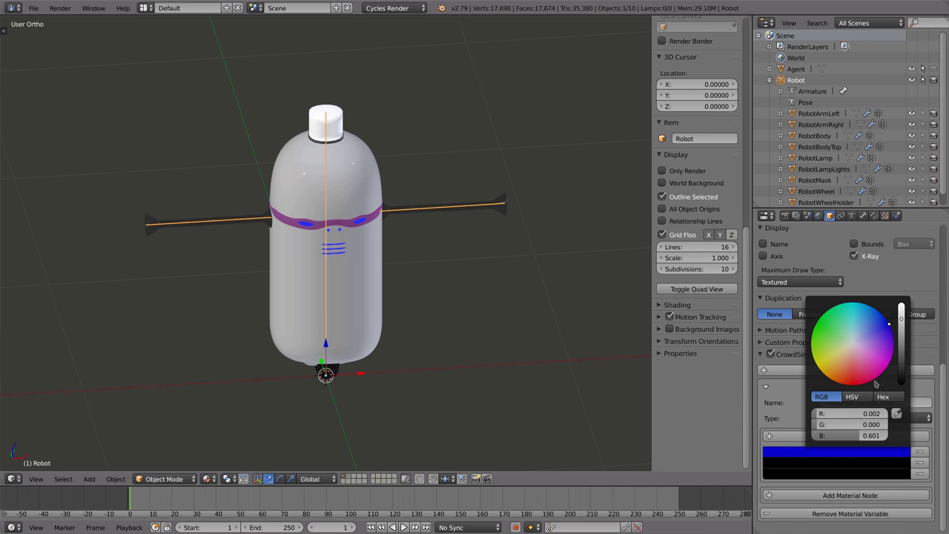
click(869, 436)
text(0.5)
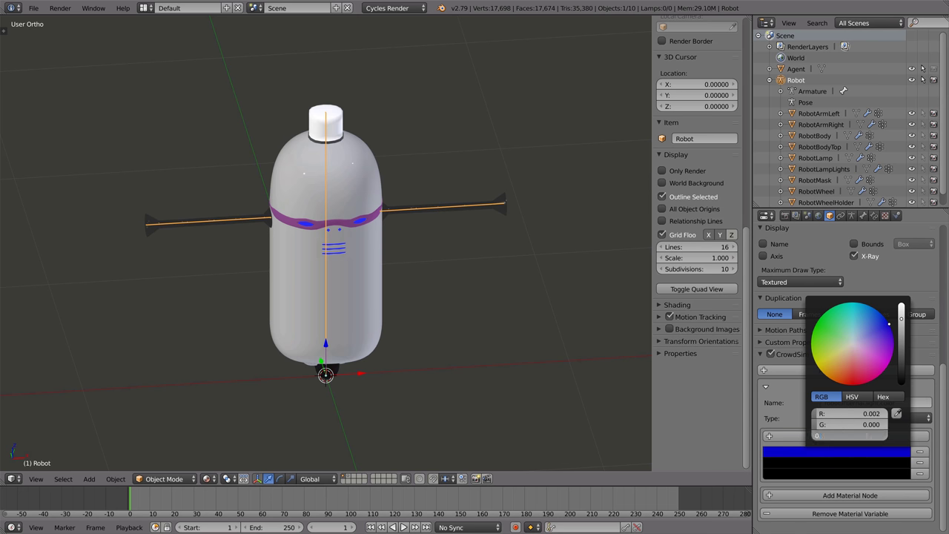
key(Return)
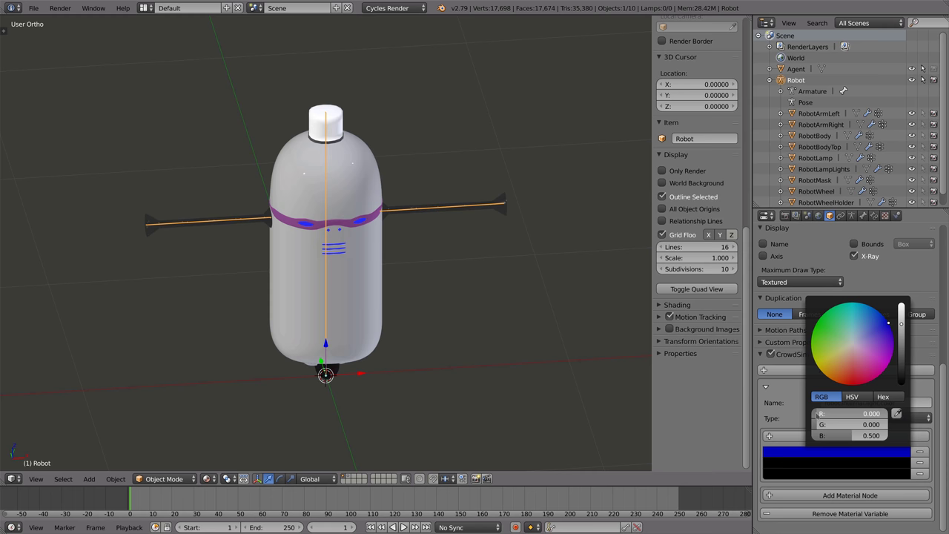
Set the second colour to red (R 0.5, G and B 0) and the third to light grey
click(840, 465)
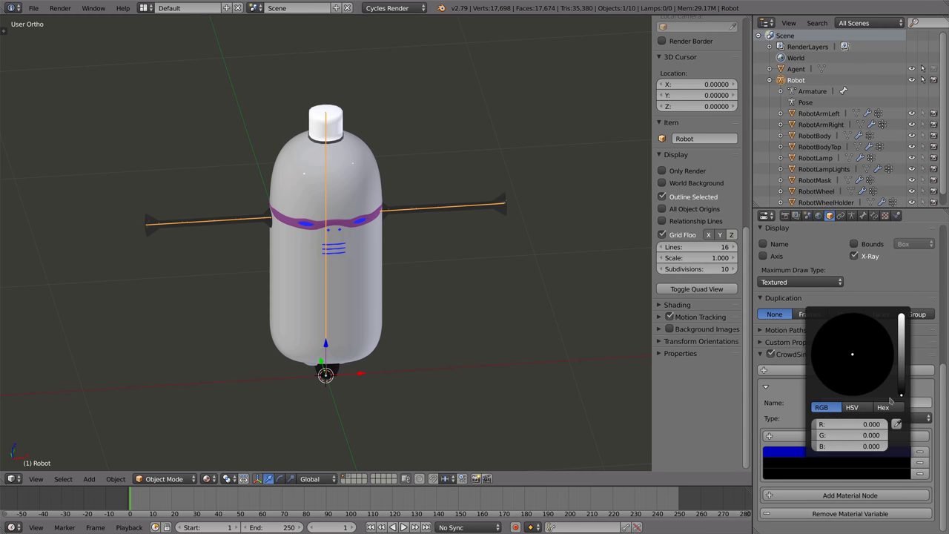
drag(902, 385, 902, 366)
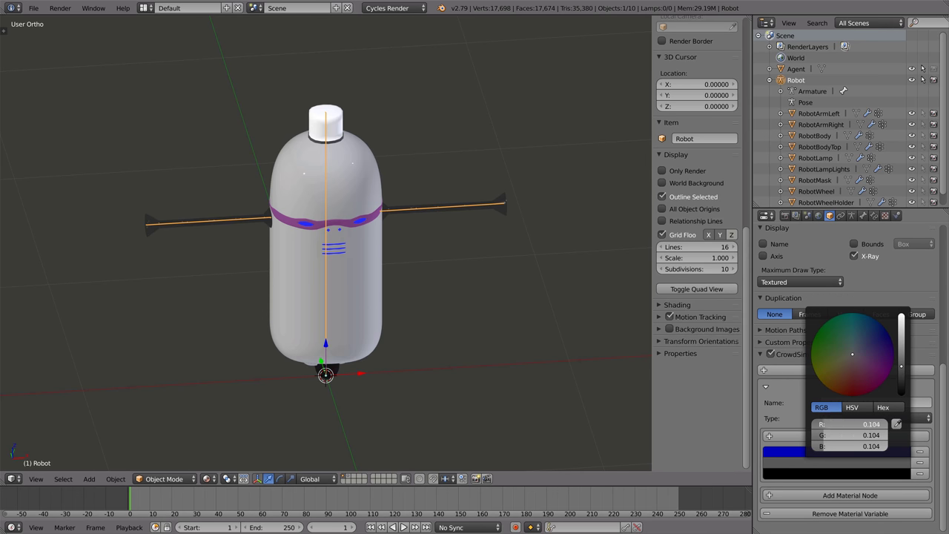
drag(831, 431, 860, 432)
click(832, 431)
text(0.5)
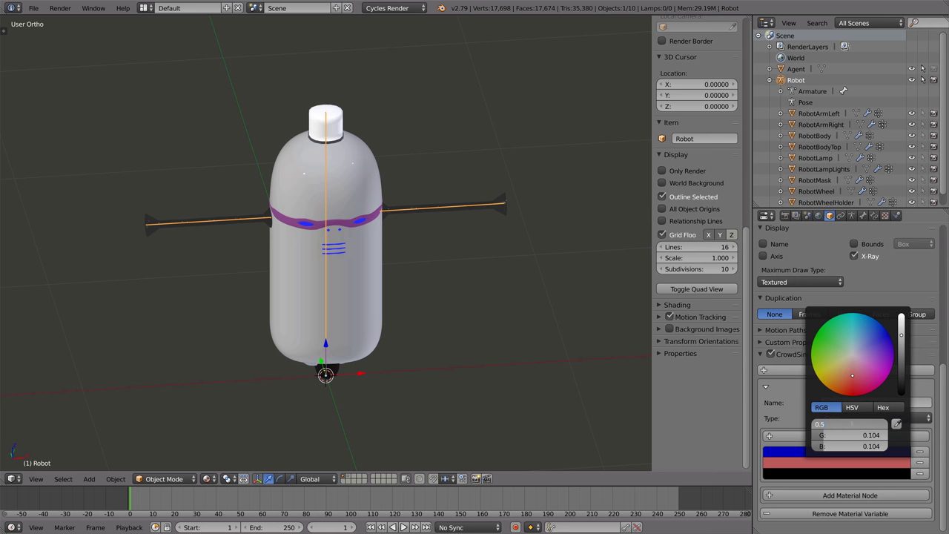
key(Tab)
text(0)
key(Tab)
text(0)
key(Return)
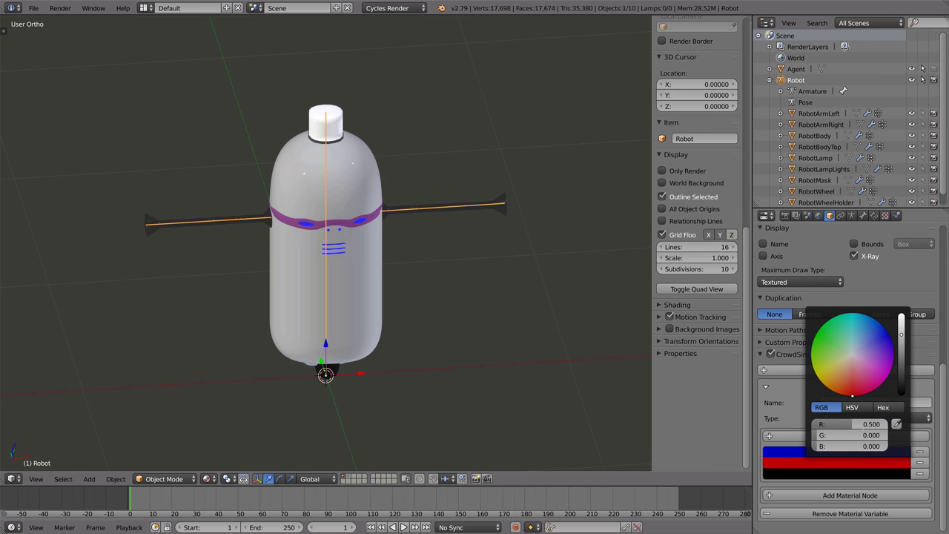
click(852, 474)
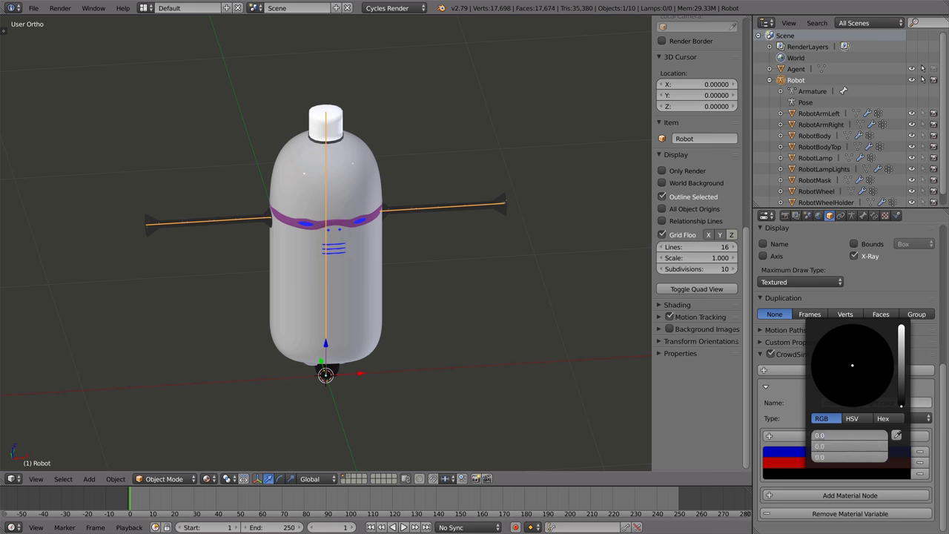
key(Return)
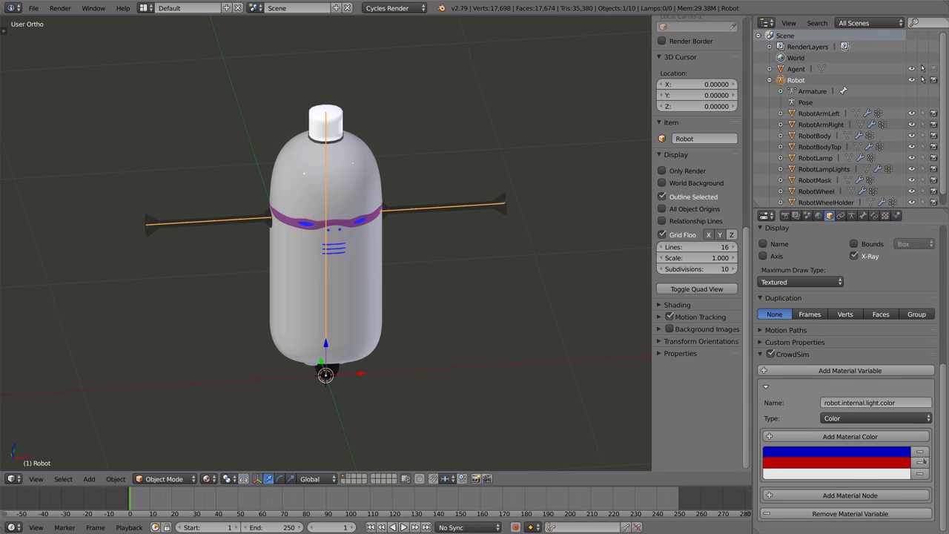
Add a material node link to the variable using the BodyLight material
click(848, 501)
scroll(808, 452, down, 1)
scroll(797, 437, down, 1)
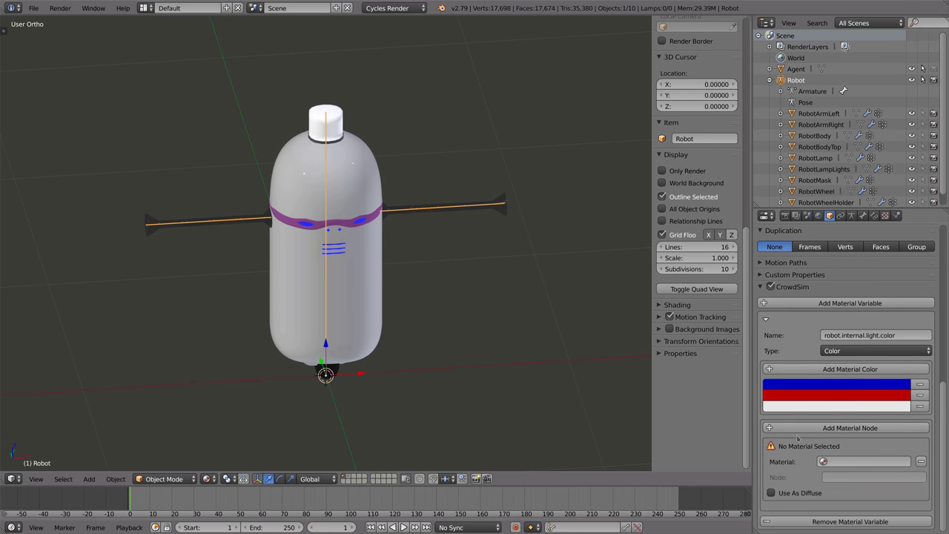
click(855, 463)
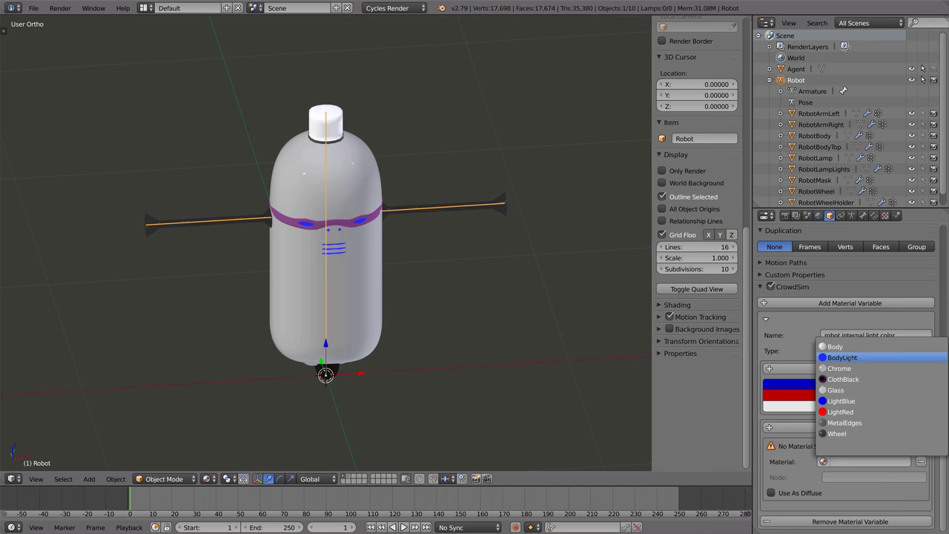
click(853, 359)
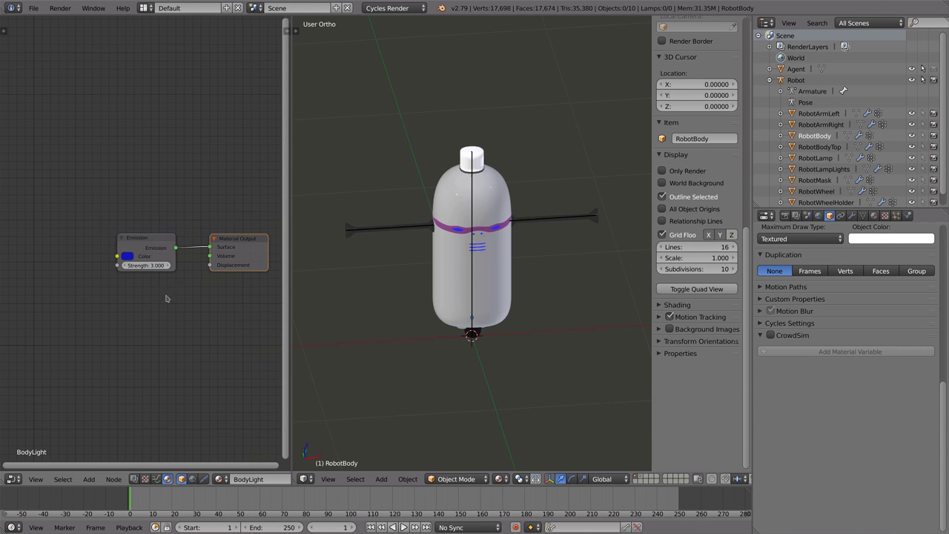
Add an RGB node named 'internal light color' feeding BodyLight's Emission Color, then reselect Robot
key(shift+a)
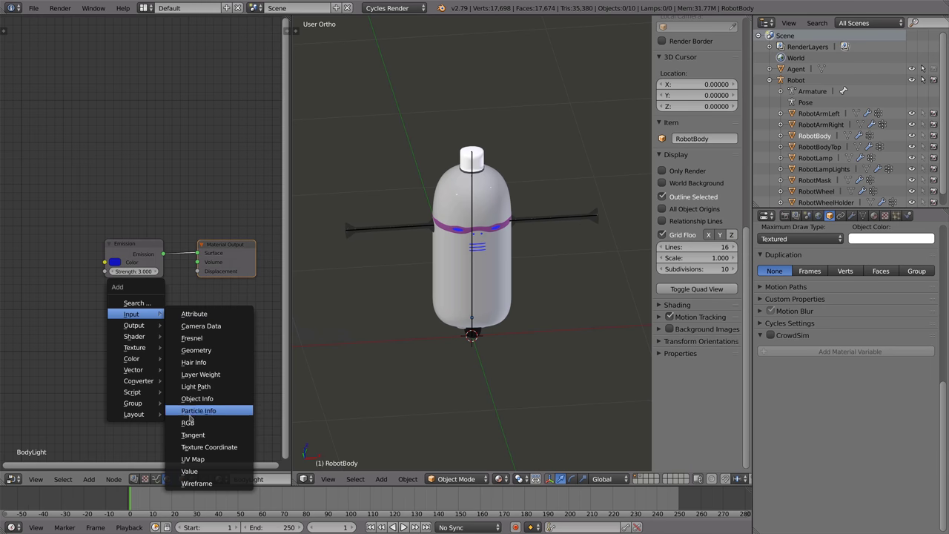
click(187, 423)
click(13, 215)
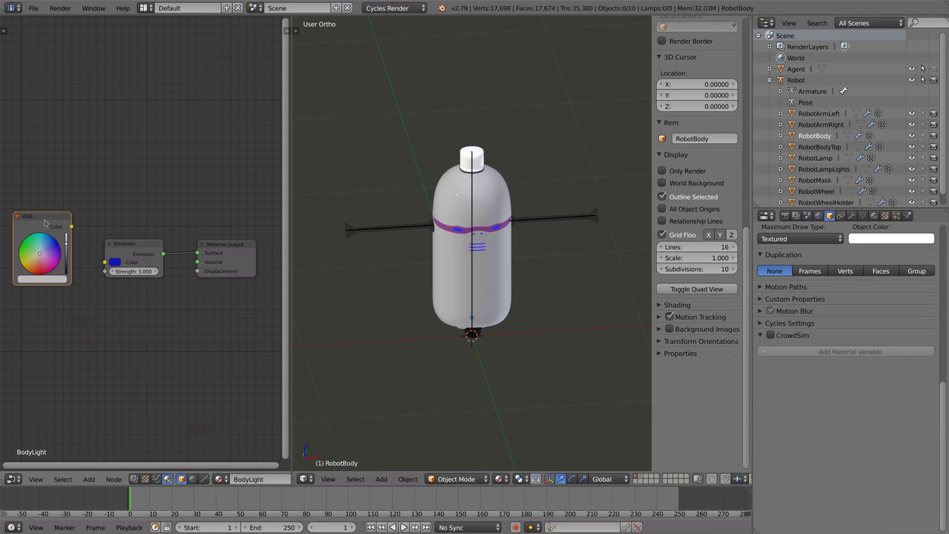
drag(72, 226, 105, 261)
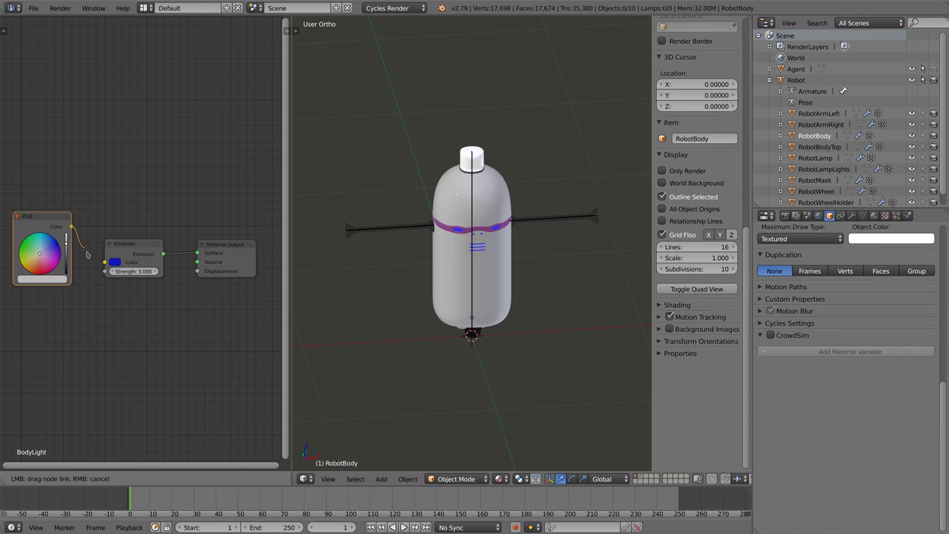
click(286, 31)
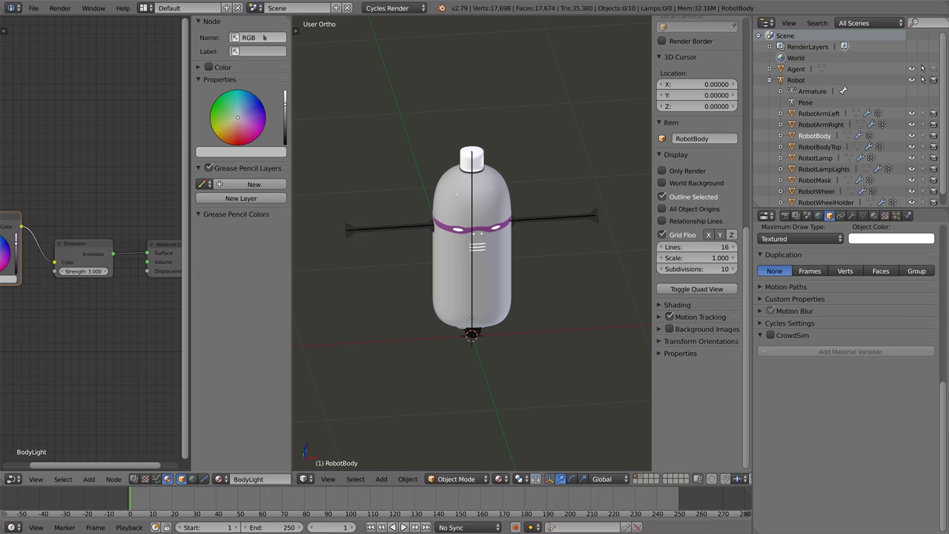
click(260, 37)
text(Intern)
text( light color)
key(Return)
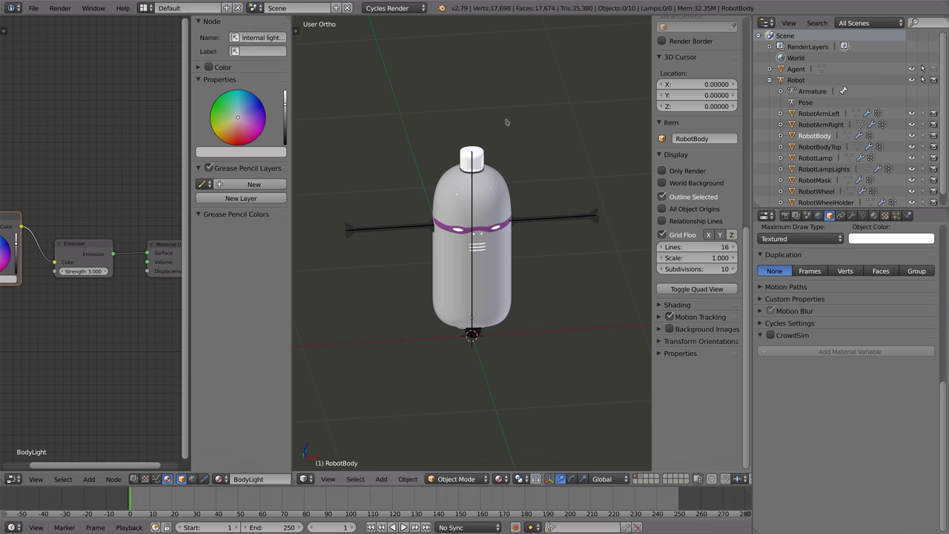
click(811, 80)
click(871, 477)
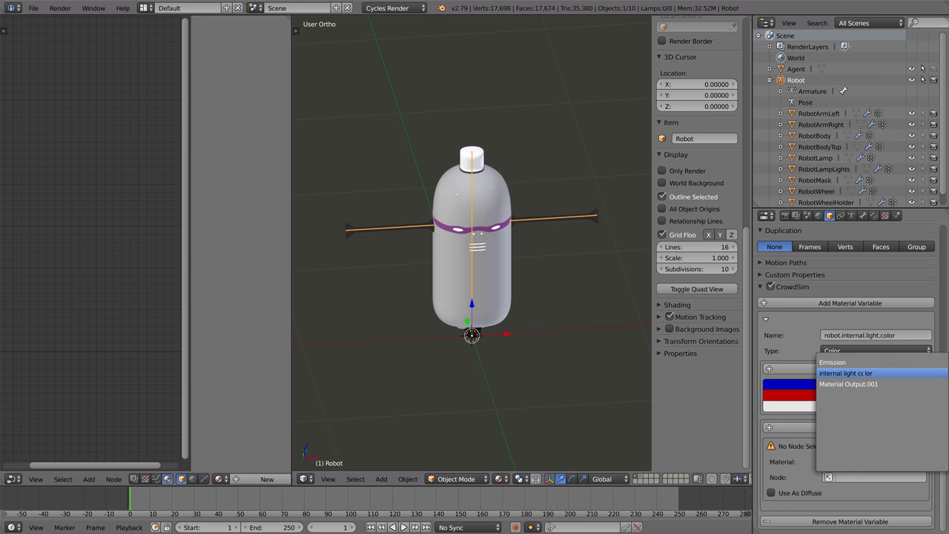
Target the internal light color node, use it as viewport diffuse, and show the Agent's layer
click(865, 374)
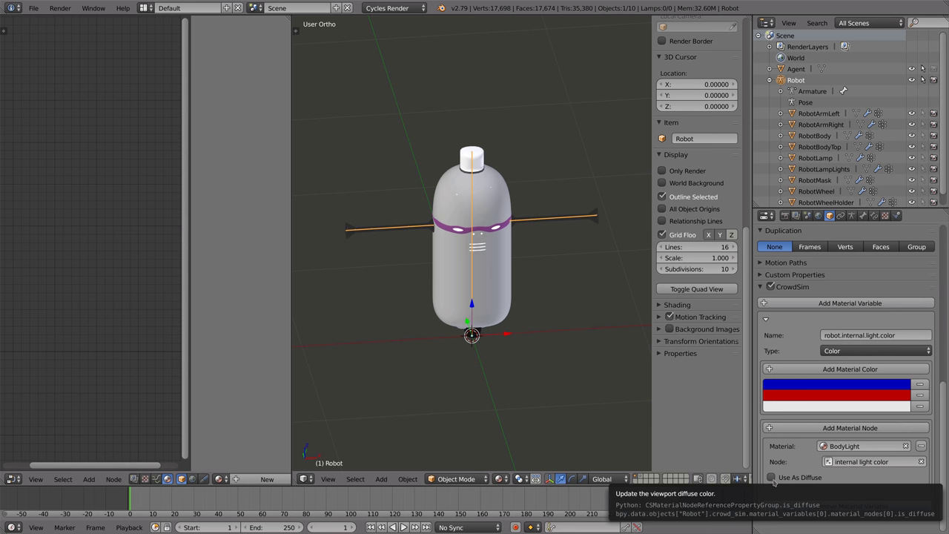
click(772, 478)
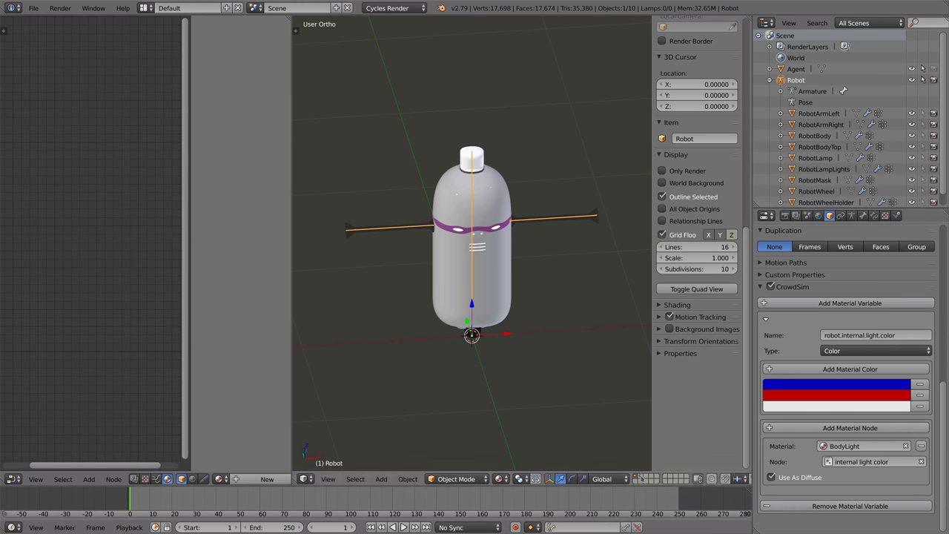
click(642, 478)
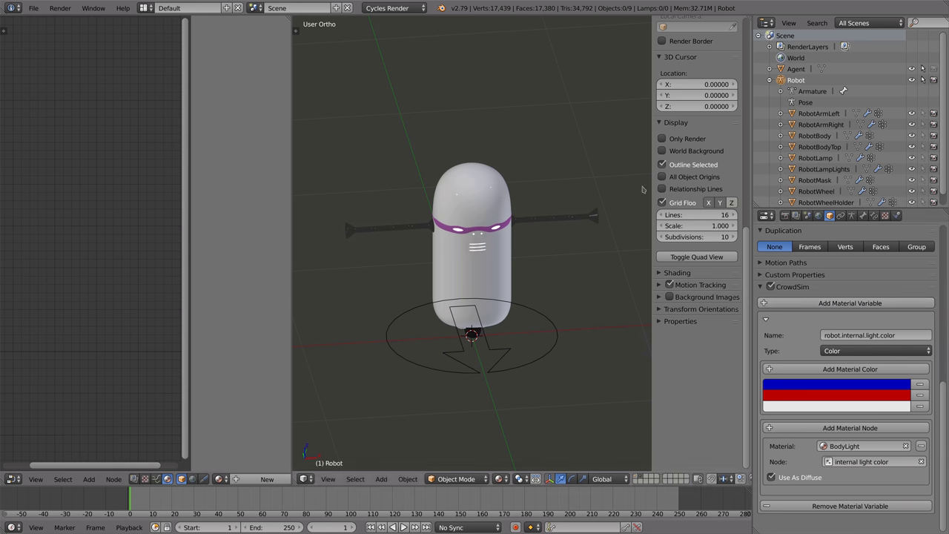
Load the robot's light-colour variable onto the Agent and switch it to the third colour, light grey
click(558, 341)
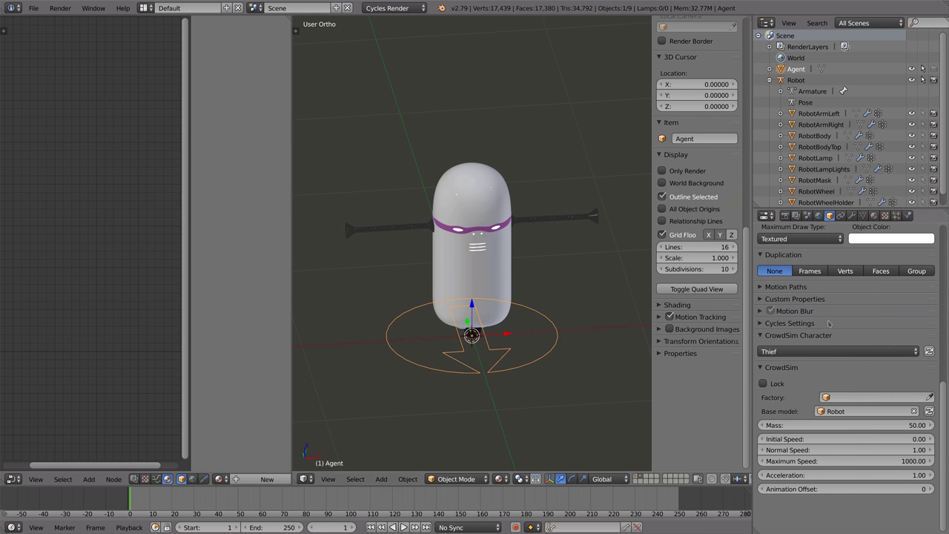
click(929, 351)
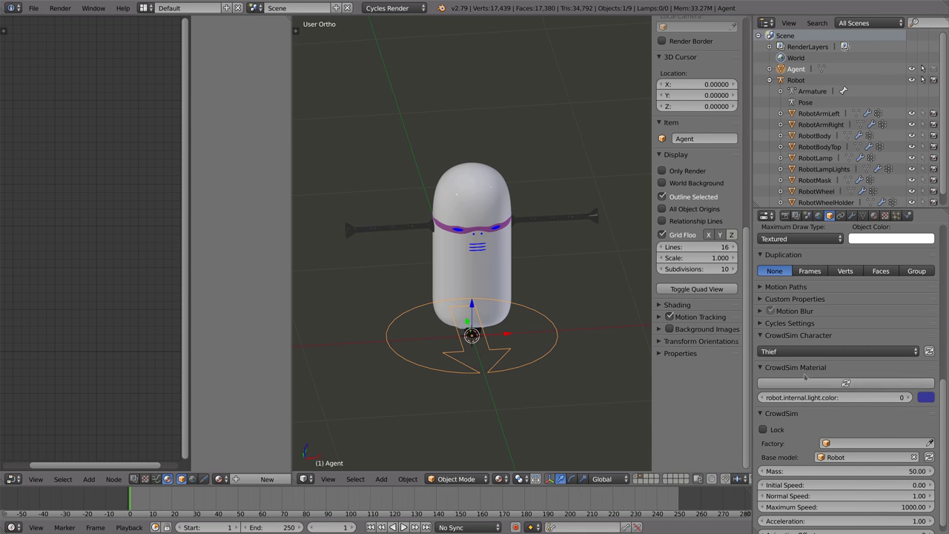
click(910, 398)
click(910, 399)
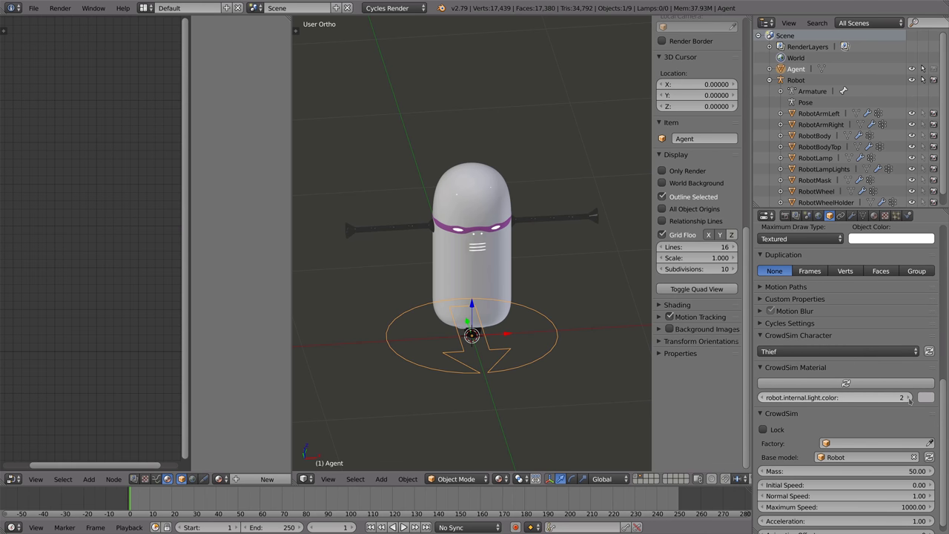